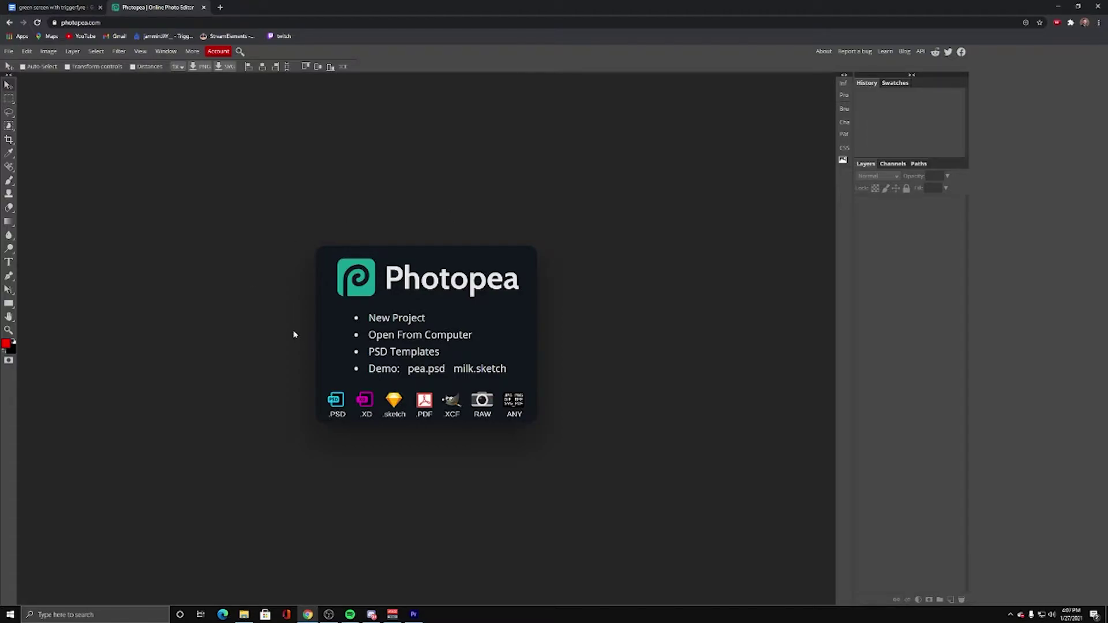
Create a new 1280 × 720 px project with a white background and place the webcam photo in it.
{"action": "left_click", "coordinate": [9, 50]}
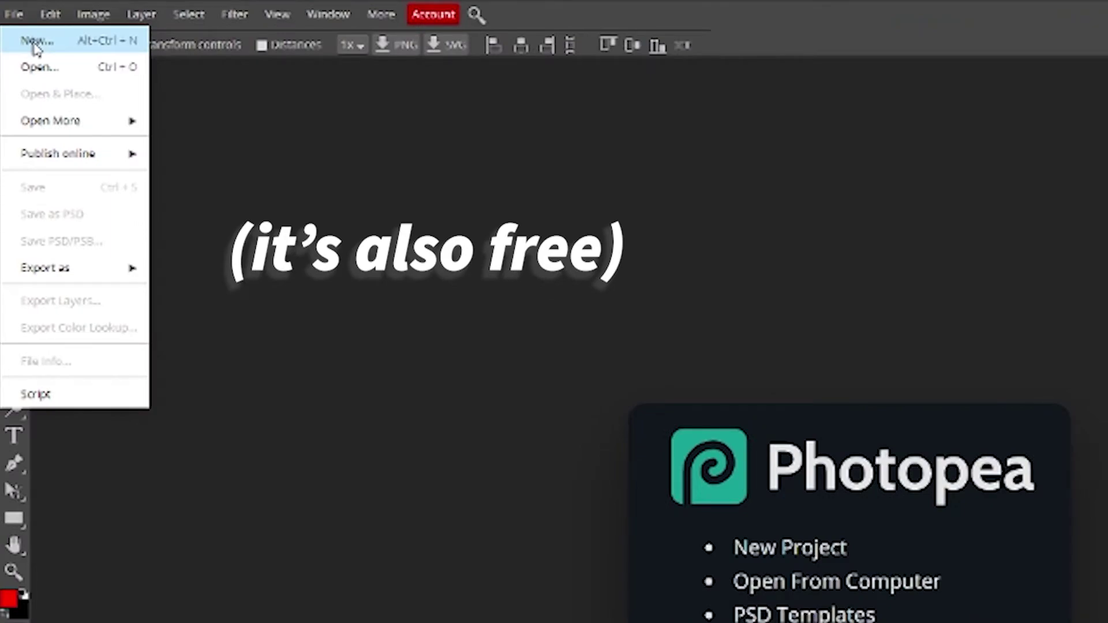
{"action": "left_click", "coordinate": [36, 41]}
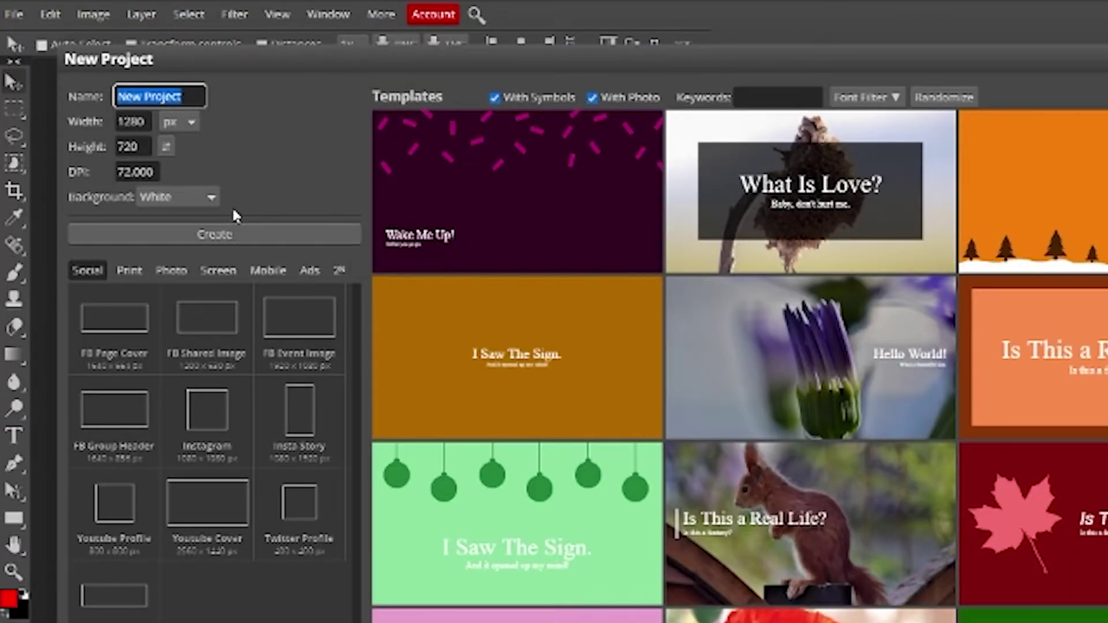
{"action": "left_click", "coordinate": [202, 242]}
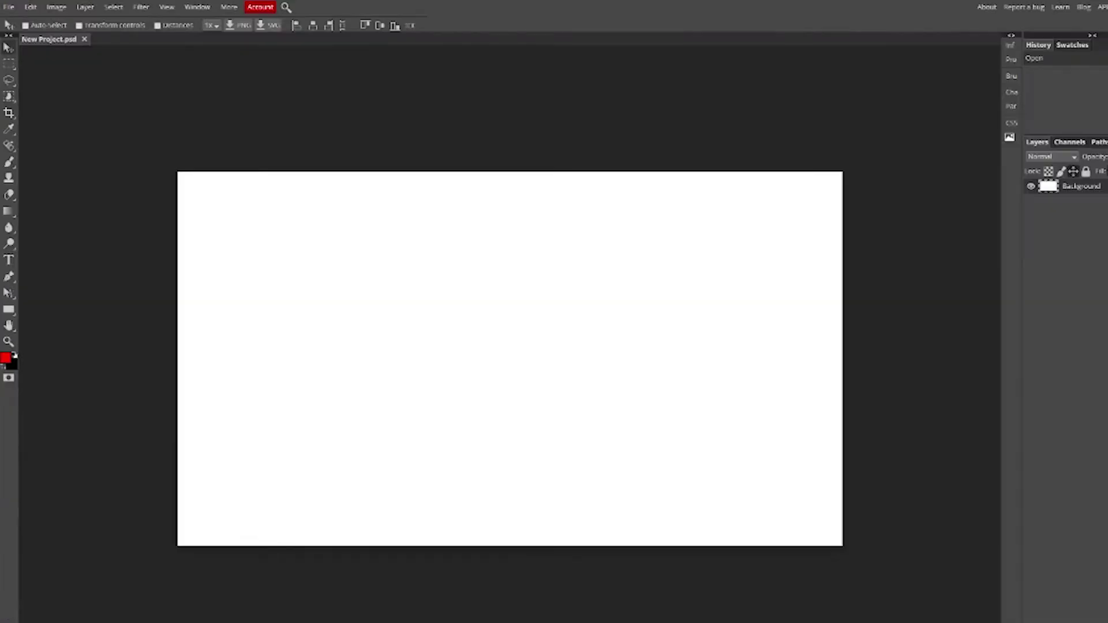
{"action": "left_click_drag", "start_coordinate": [1039, 260], "coordinate": [564, 331]}
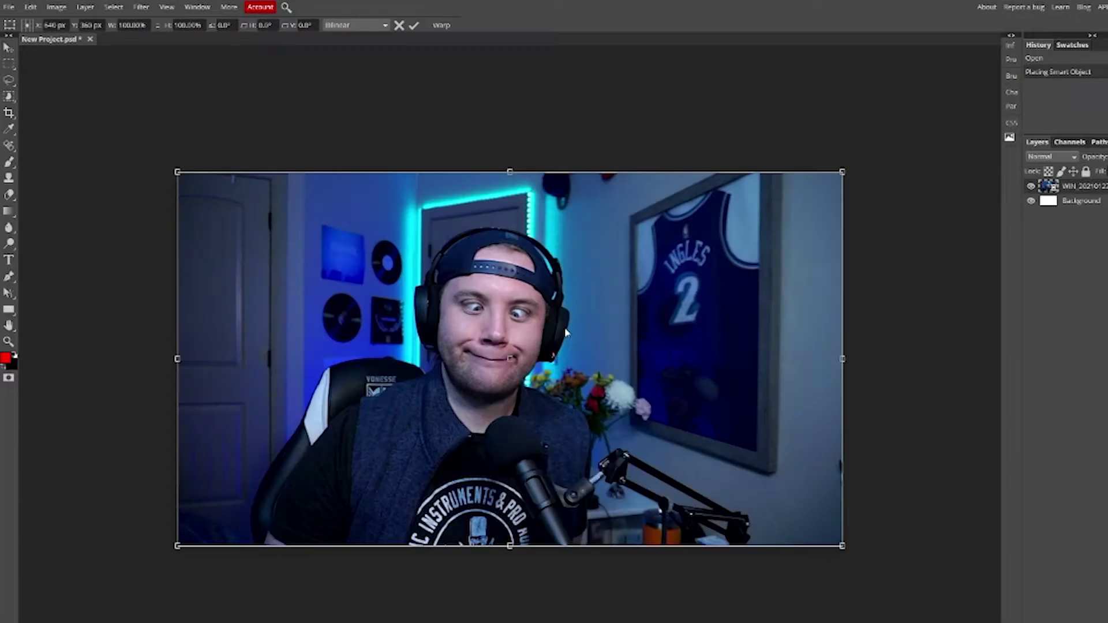
{"action": "key", "text": "Return"}
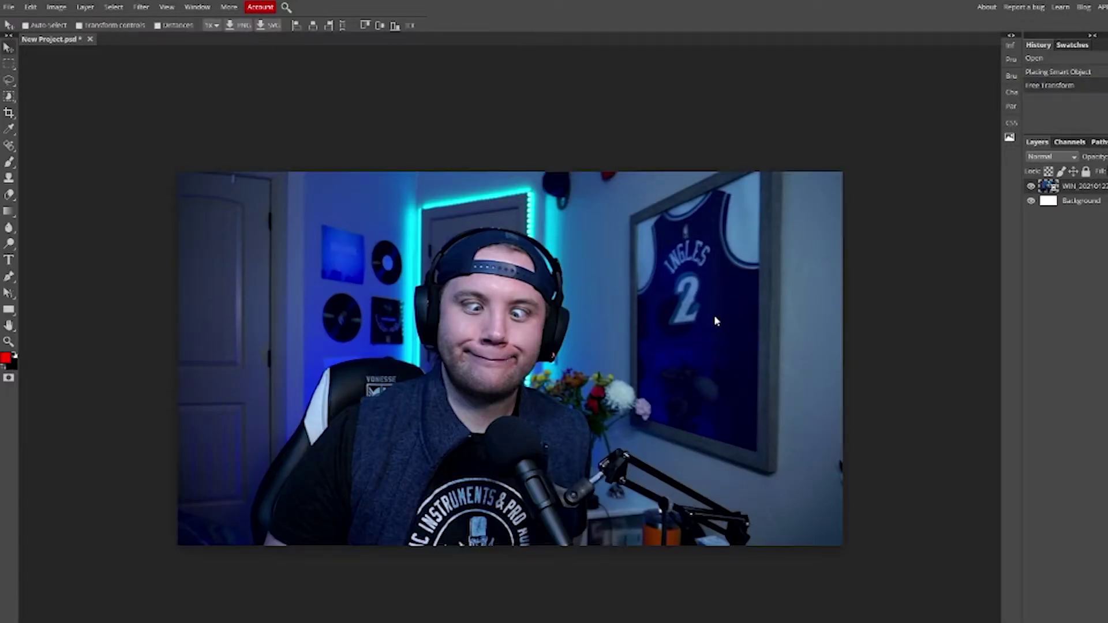
Trace a selection around the head, cap and headphones in the photo with Magnetic Lasso Select.
{"action": "scroll", "coordinate": [460, 310], "scroll_direction": "up", "scroll_amount": 5}
{"action": "scroll", "coordinate": [461, 310], "scroll_direction": "down", "scroll_amount": 5}
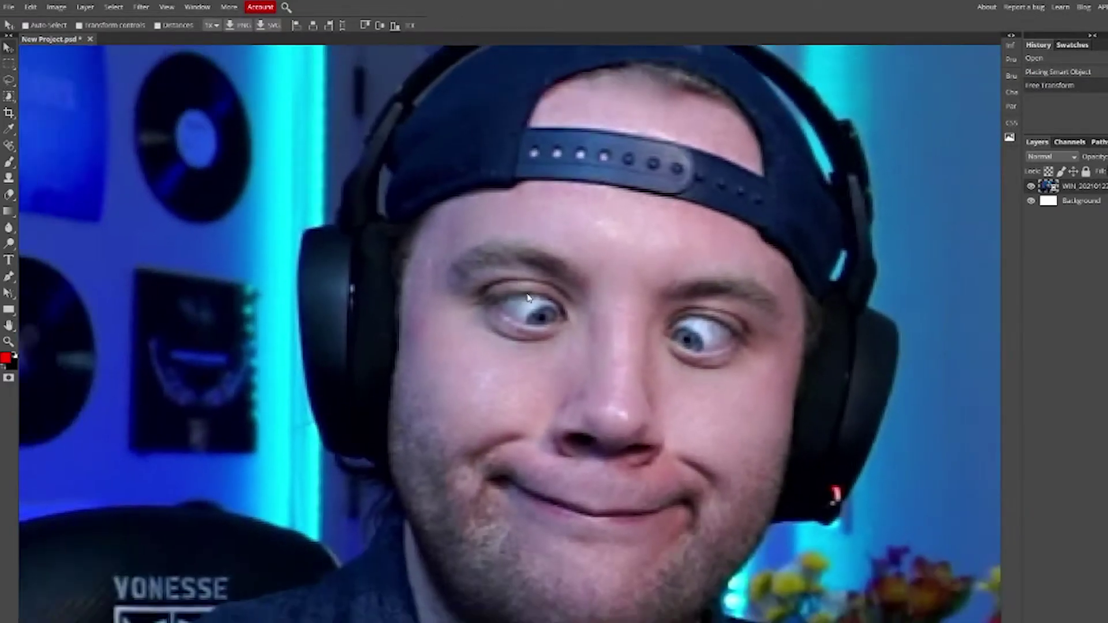
{"action": "scroll", "coordinate": [671, 283], "scroll_direction": "up", "scroll_amount": 2}
{"action": "right_click", "coordinate": [9, 80]}
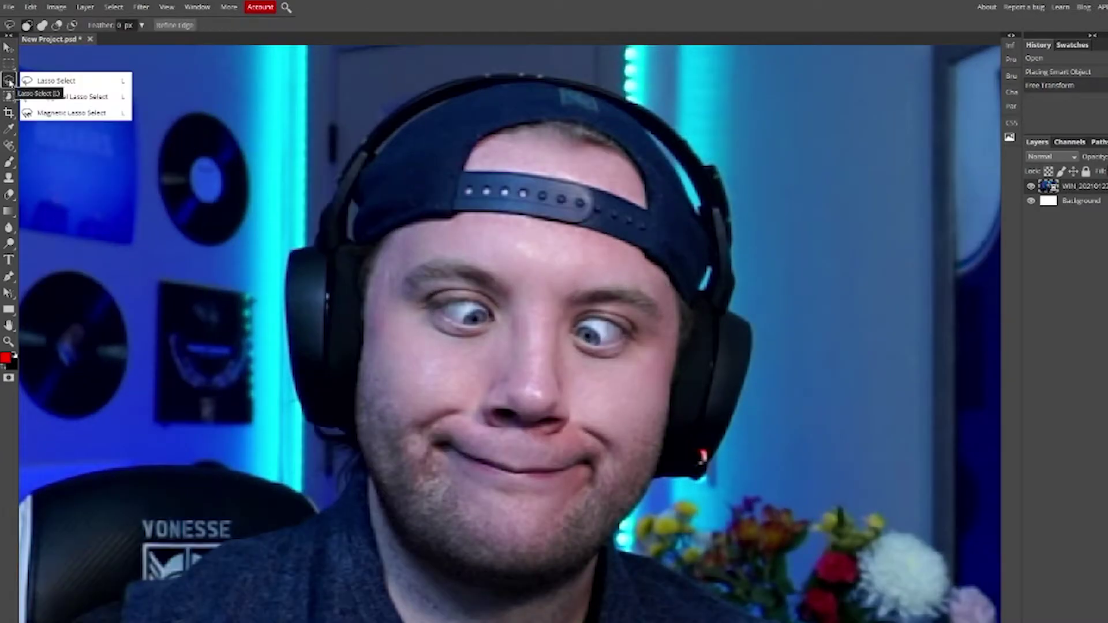
{"action": "left_click", "coordinate": [69, 113]}
{"action": "left_click", "coordinate": [385, 513]}
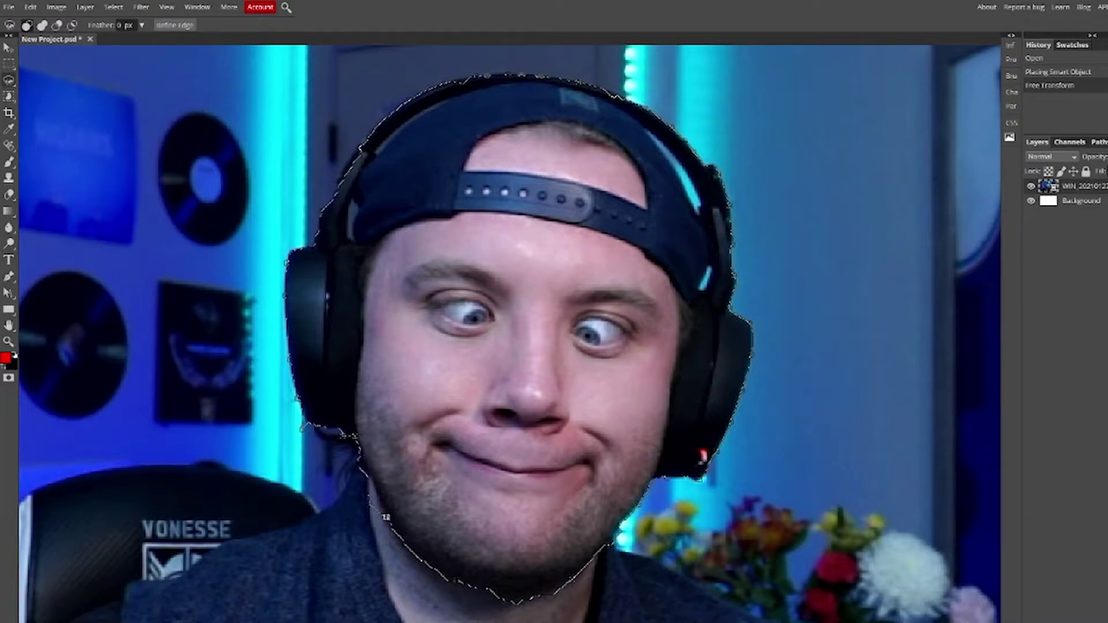
{"action": "left_click", "coordinate": [385, 516]}
Add the area missed along the headband to the head selection with Lasso Select in unite mode.
{"action": "right_click", "coordinate": [17, 83]}
{"action": "right_click", "coordinate": [9, 80]}
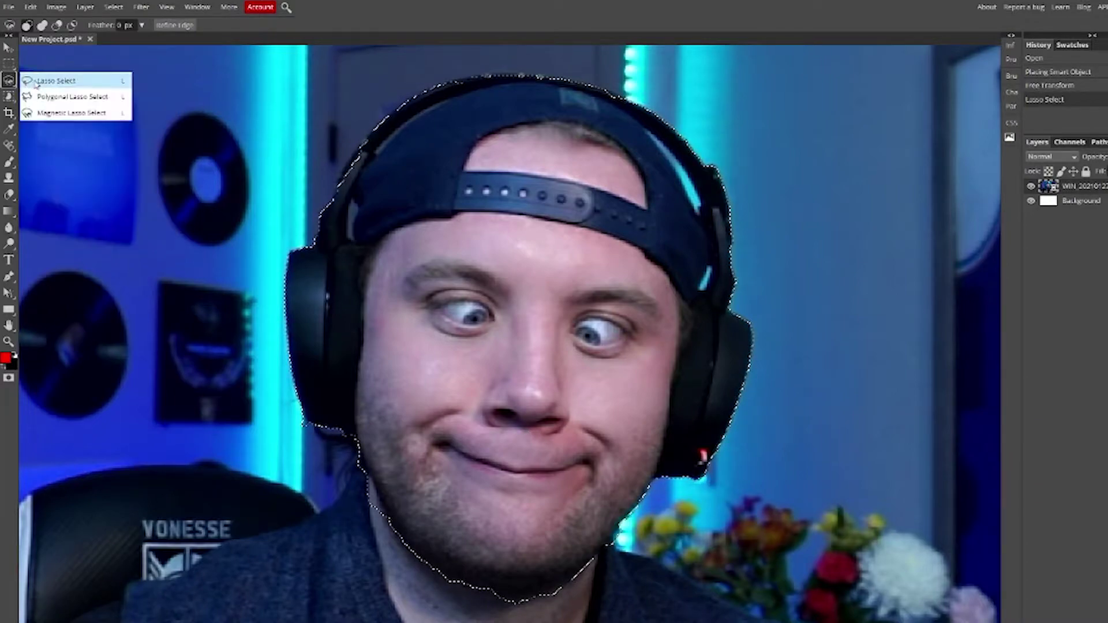
{"action": "key", "text": "Escape"}
{"action": "mouse_move", "coordinate": [328, 222]}
{"action": "left_mouse_down"}
{"action": "mouse_move", "coordinate": [349, 152]}
{"action": "mouse_move", "coordinate": [534, 71]}
{"action": "mouse_move", "coordinate": [512, 283]}
{"action": "left_mouse_up"}
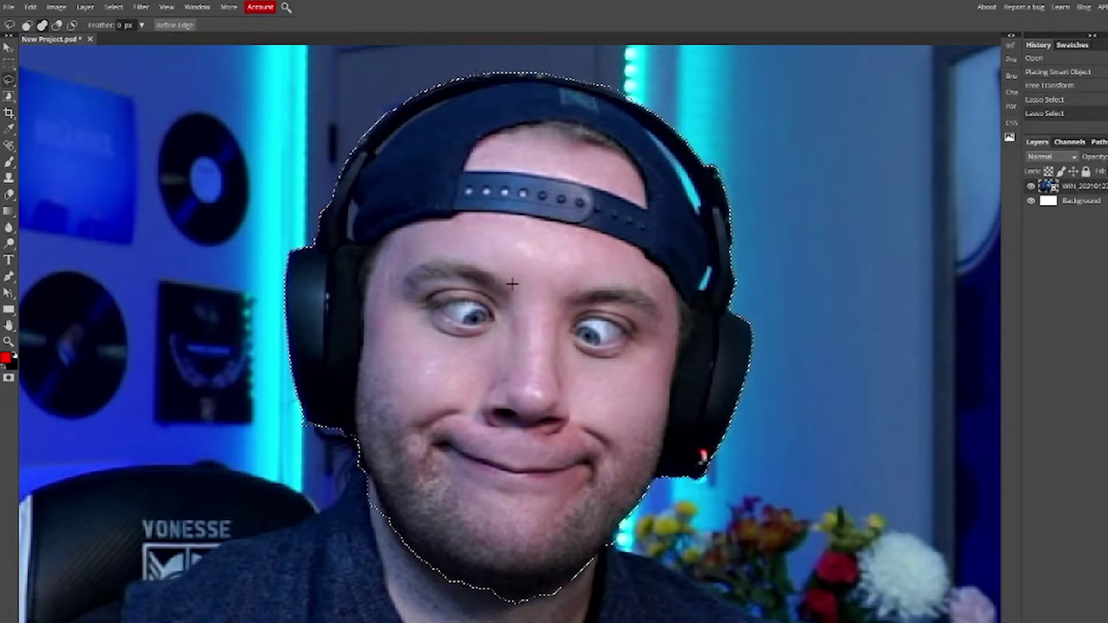
Invert the head selection and smooth its edge along the jaw and below the ear cup with Lasso Select.
{"action": "left_click", "coordinate": [114, 7]}
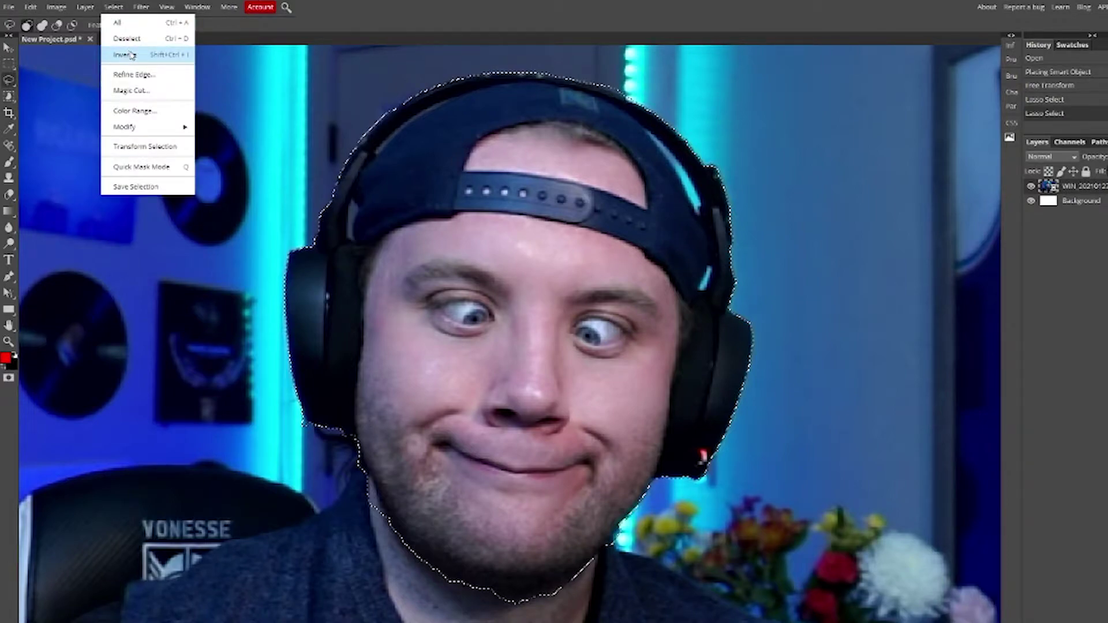
{"action": "left_click", "coordinate": [131, 55]}
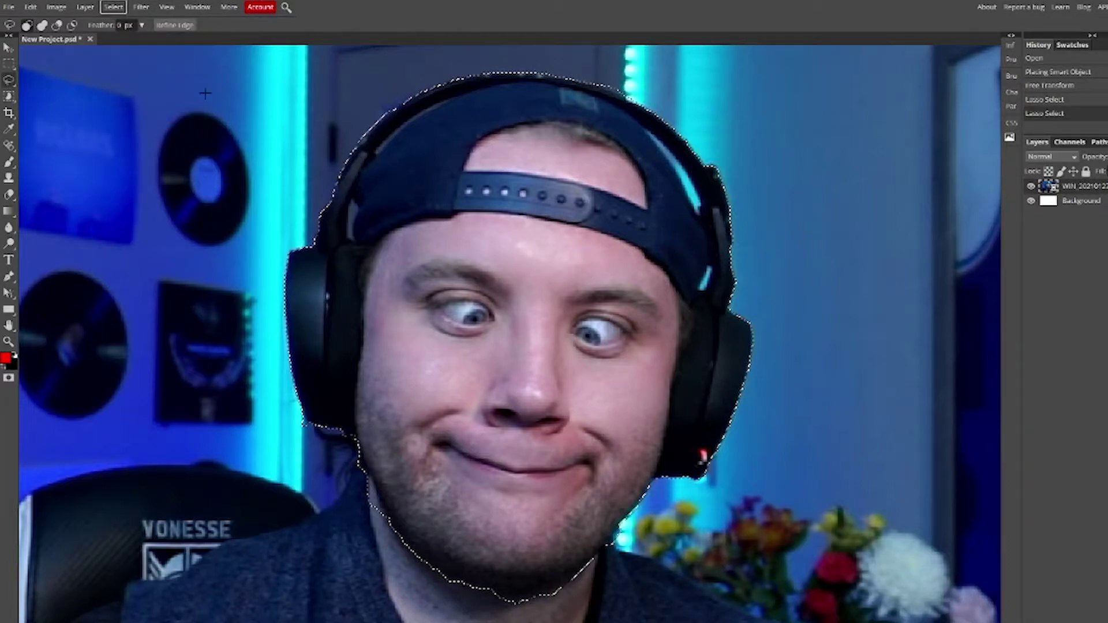
{"action": "left_click", "coordinate": [118, 8]}
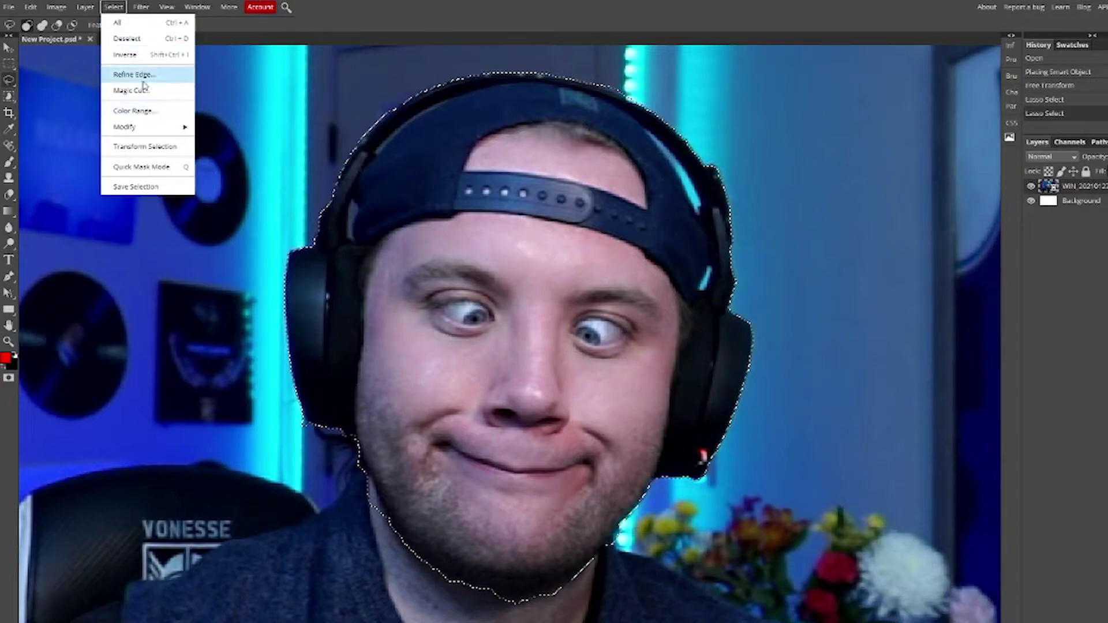
{"action": "left_click", "coordinate": [139, 55]}
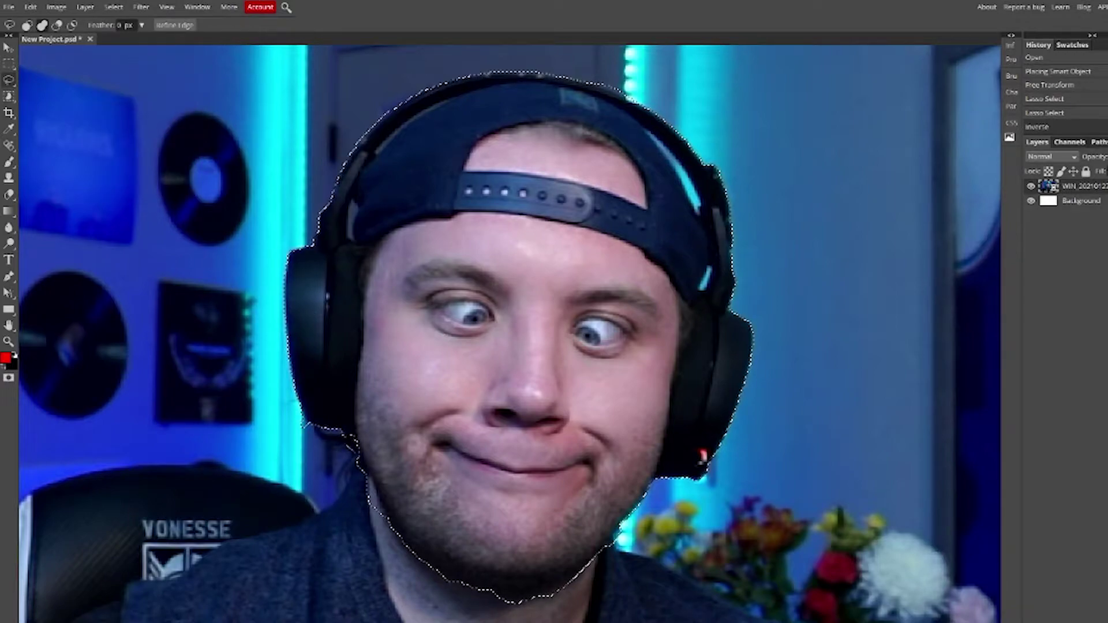
{"action": "mouse_move", "coordinate": [373, 488]}
{"action": "left_mouse_down"}
{"action": "mouse_move", "coordinate": [386, 548]}
{"action": "mouse_move", "coordinate": [364, 569]}
{"action": "mouse_move", "coordinate": [423, 568]}
{"action": "mouse_move", "coordinate": [540, 599]}
{"action": "mouse_move", "coordinate": [533, 607]}
{"action": "mouse_move", "coordinate": [613, 567]}
{"action": "mouse_move", "coordinate": [621, 531]}
{"action": "left_mouse_up"}
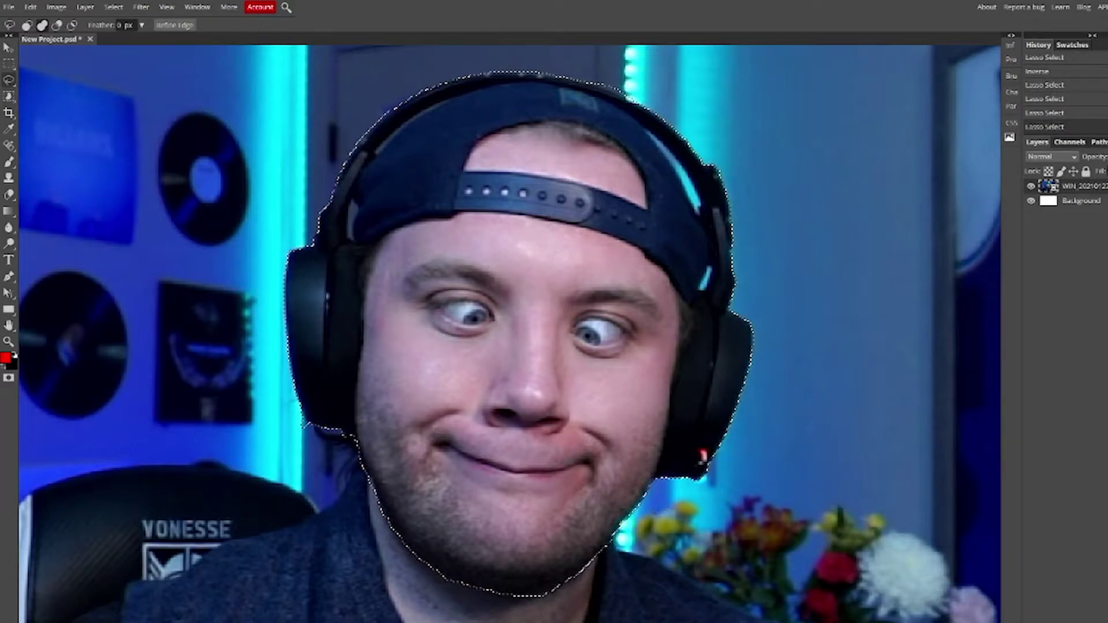
{"action": "mouse_move", "coordinate": [353, 473]}
{"action": "left_mouse_down"}
{"action": "mouse_move", "coordinate": [306, 427]}
{"action": "mouse_move", "coordinate": [283, 439]}
{"action": "left_mouse_up"}
Rasterize the photo layer and delete the selected background around the head, leaving nothing selected.
{"action": "key", "text": "e"}
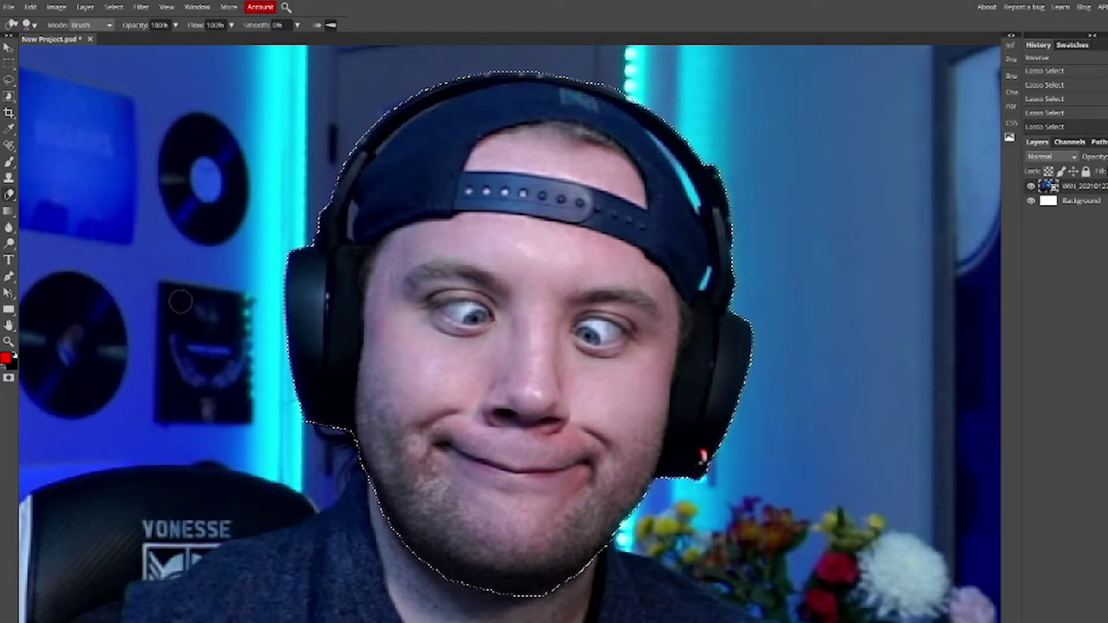
{"action": "left_click", "coordinate": [193, 246]}
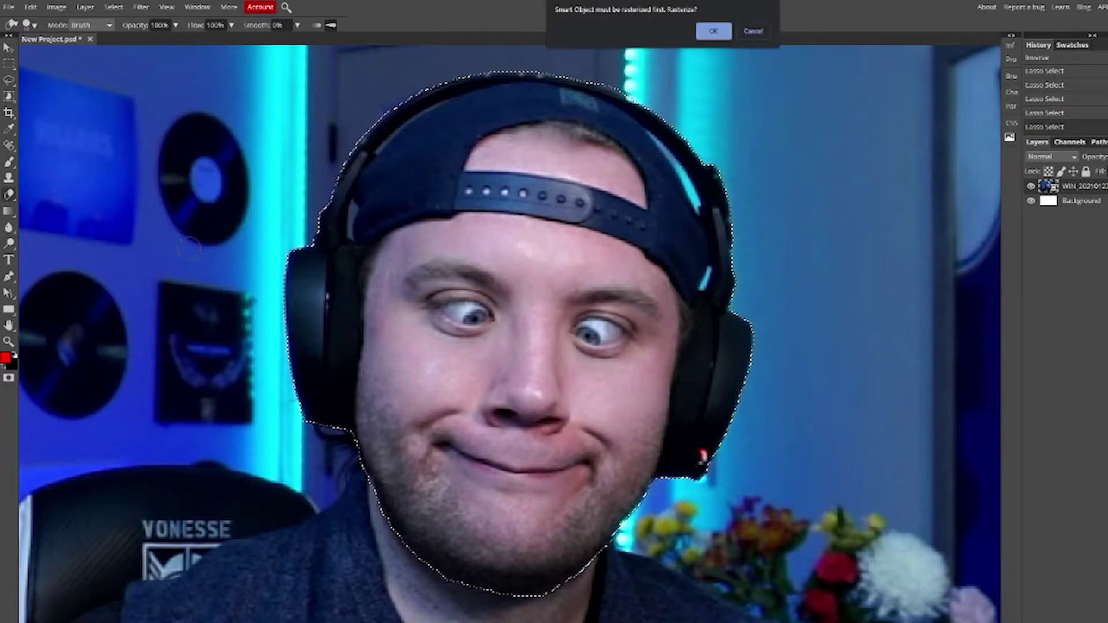
{"action": "key", "text": "Return"}
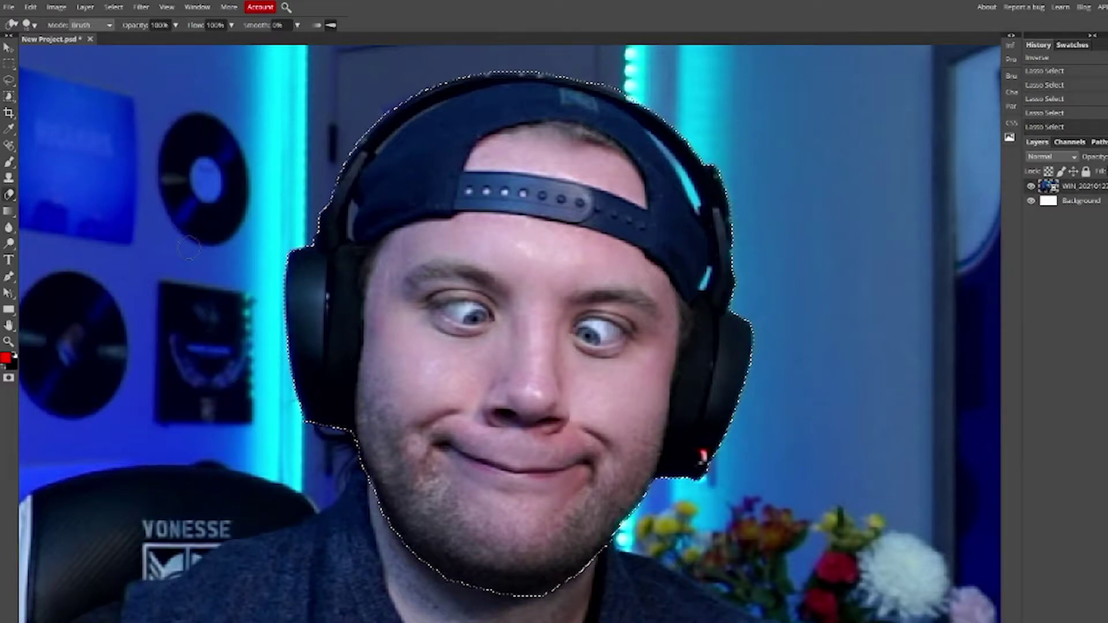
{"action": "key", "text": "Delete"}
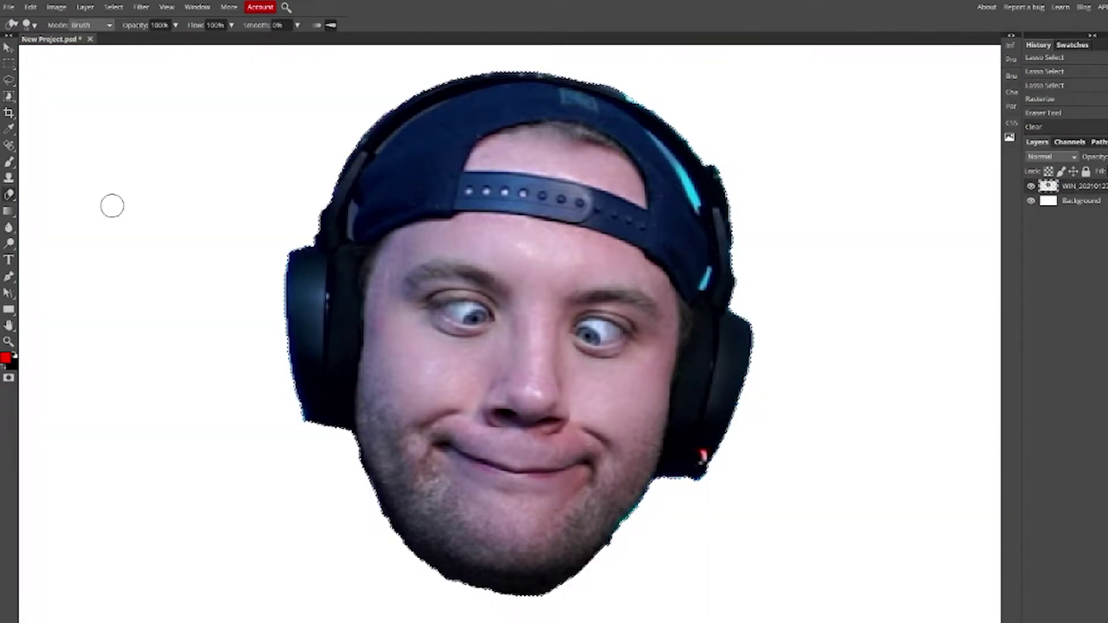
{"action": "left_click", "coordinate": [9, 80]}
{"action": "left_click", "coordinate": [114, 163]}
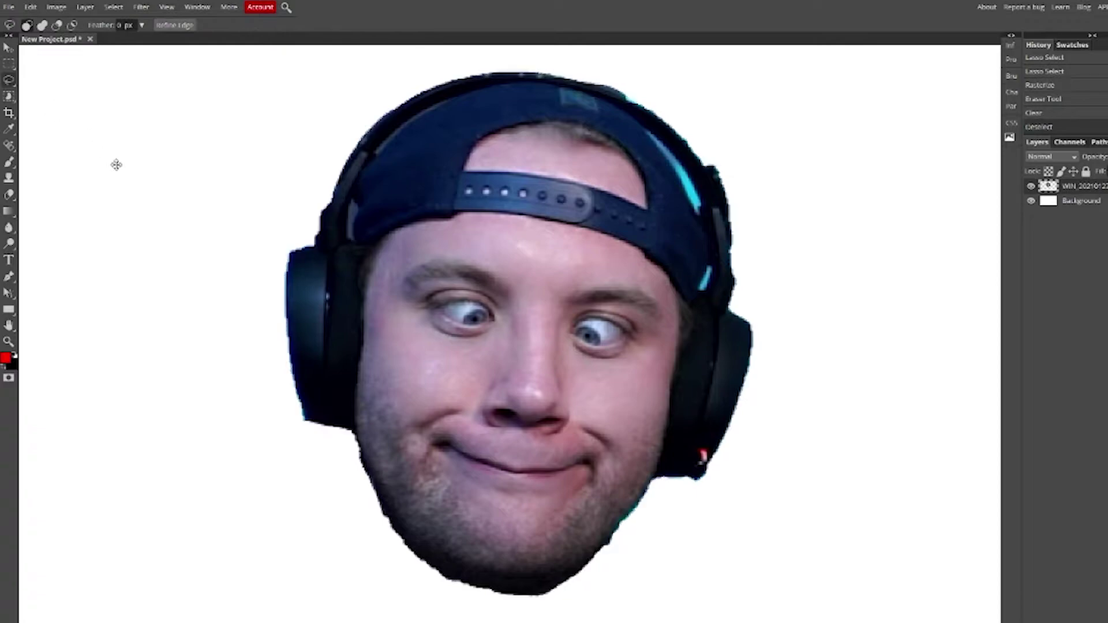
Erase the rough background remnants along both sides of the jaw and below the headphones.
{"action": "left_click", "coordinate": [10, 195]}
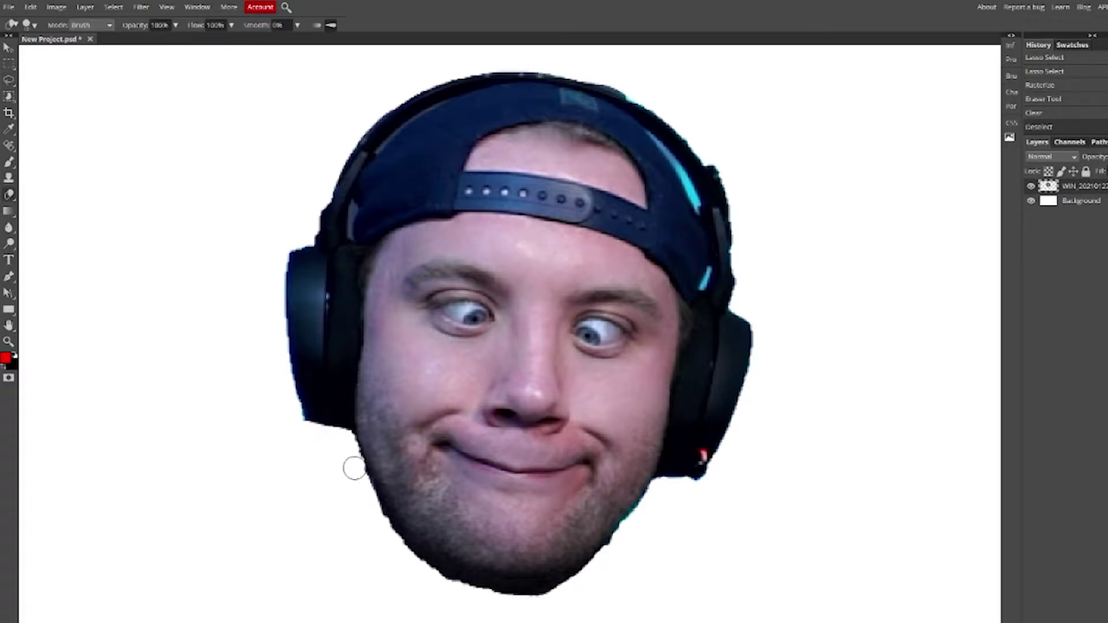
{"action": "left_click_drag", "start_coordinate": [354, 465], "coordinate": [655, 485]}
{"action": "left_click_drag", "start_coordinate": [603, 546], "coordinate": [651, 493]}
Select the cyan background gaps between cap and headband with the Magic Wand and delete them.
{"action": "left_click", "coordinate": [10, 96]}
{"action": "right_click", "coordinate": [10, 96]}
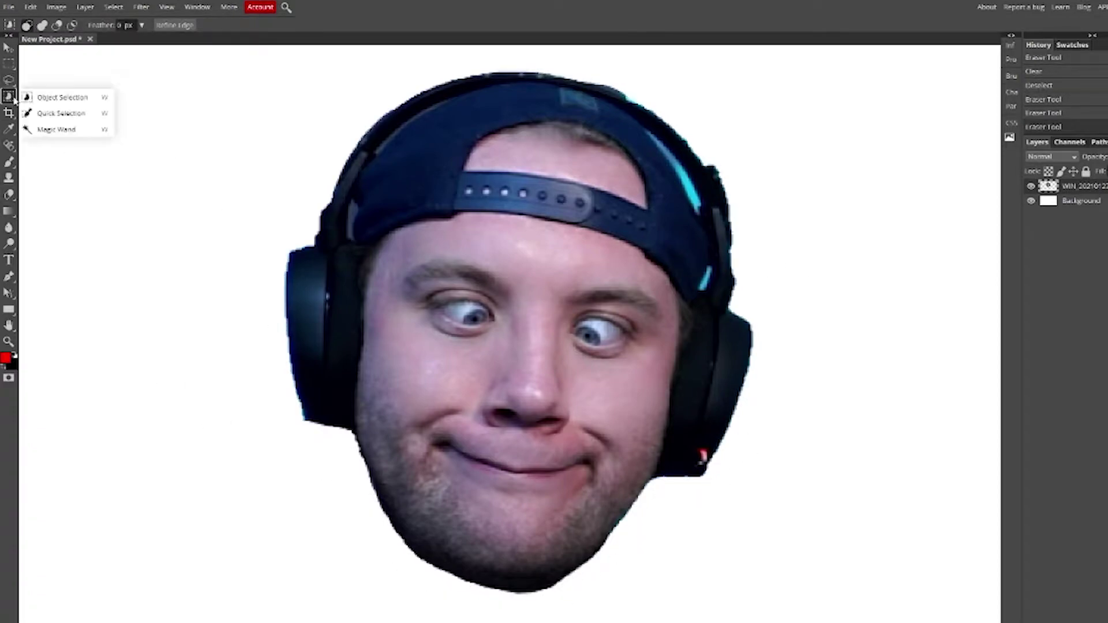
{"action": "left_click", "coordinate": [115, 128]}
{"action": "left_click", "coordinate": [692, 196]}
{"action": "key", "text": "Delete"}
{"action": "left_click", "coordinate": [675, 150]}
{"action": "key", "text": "Delete"}
Clear the remaining background in the small gaps beside the cap and clean up their edges with the Eraser.
{"action": "key", "text": "l"}
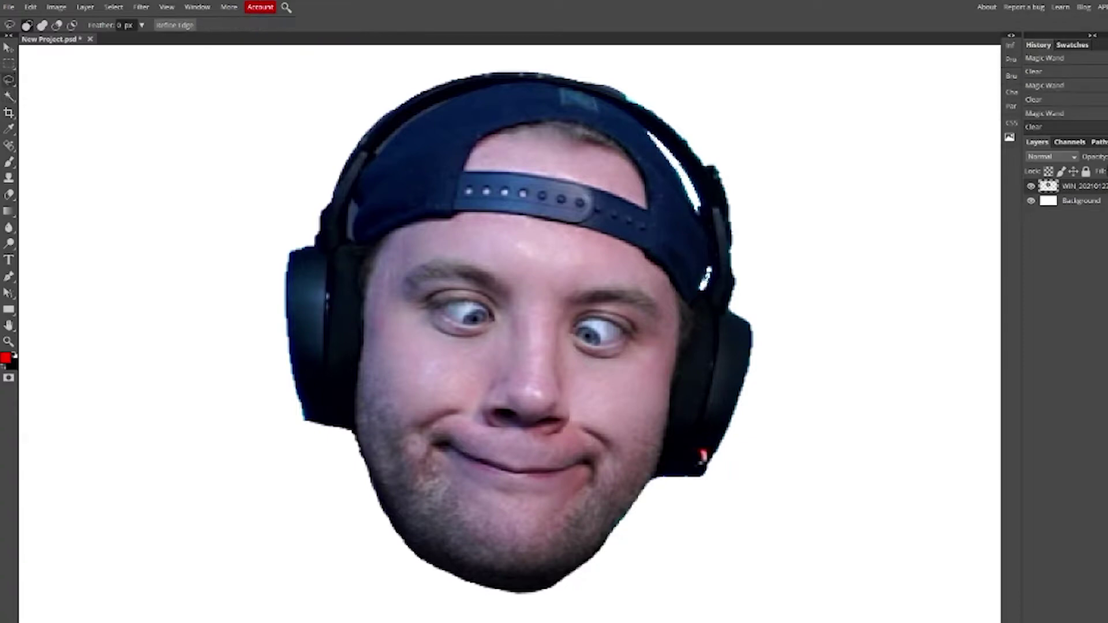
{"action": "left_click", "coordinate": [705, 279]}
{"action": "left_click", "coordinate": [705, 279]}
{"action": "left_click", "coordinate": [9, 195]}
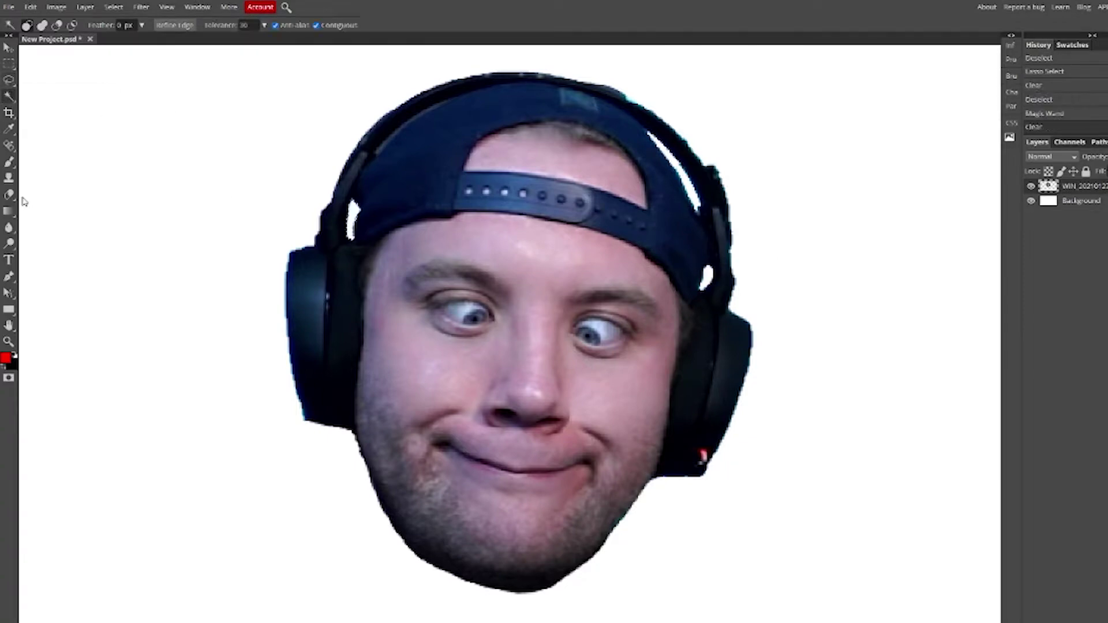
{"action": "left_click", "coordinate": [26, 25]}
{"action": "left_click", "coordinate": [20, 182]}
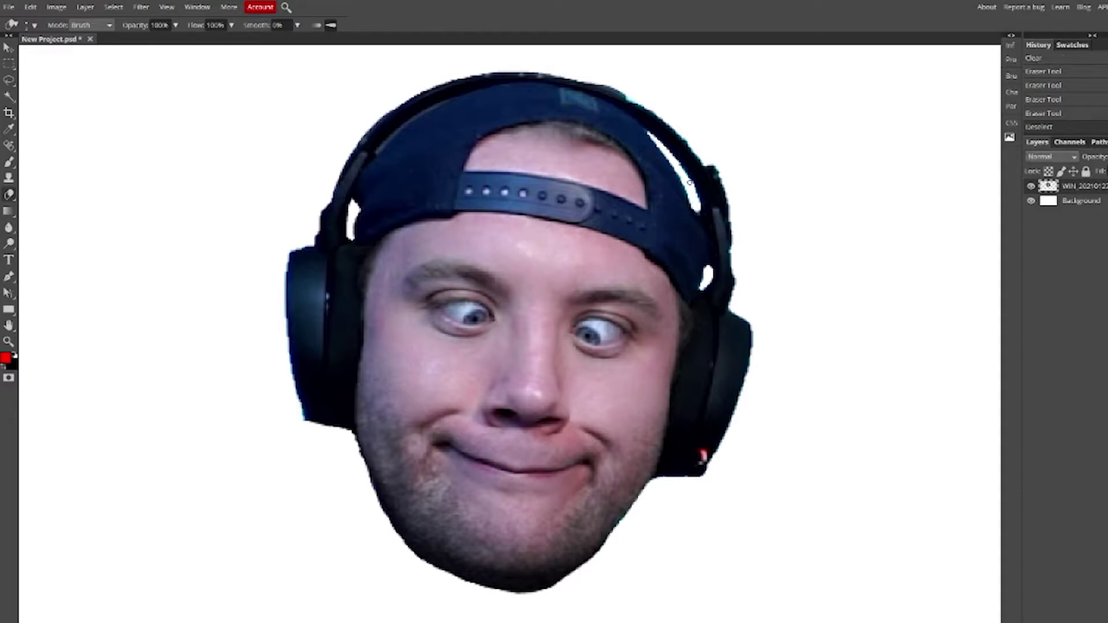
Soften the outline of the face and headphones with the Blur tool at 50% strength.
{"action": "key", "text": "r"}
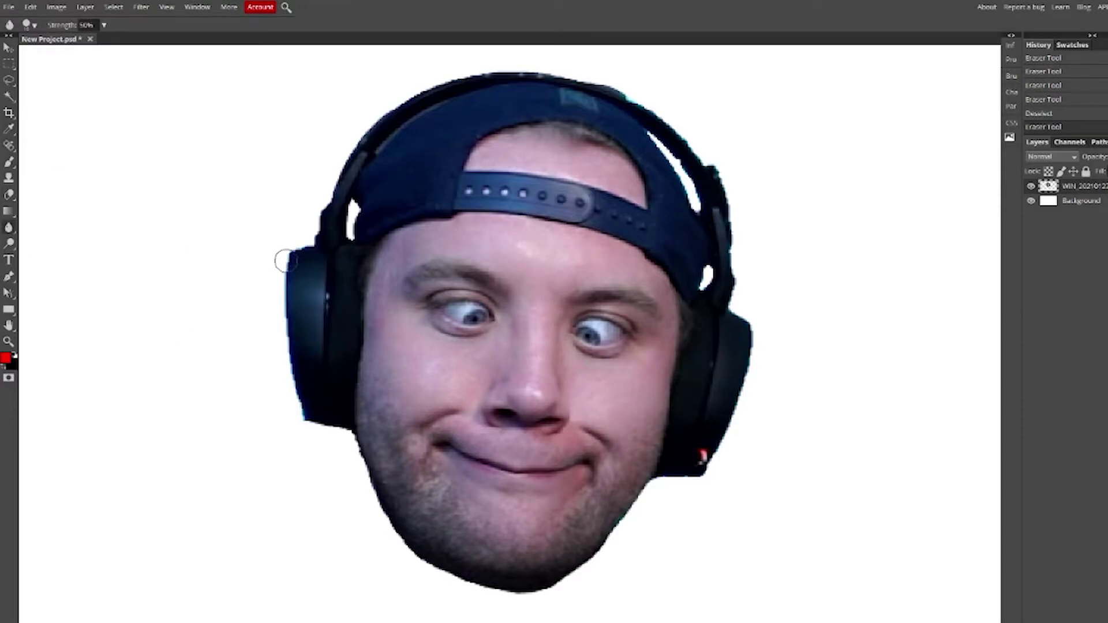
{"action": "mouse_move", "coordinate": [284, 265]}
{"action": "left_mouse_down"}
{"action": "mouse_move", "coordinate": [294, 427]}
{"action": "mouse_move", "coordinate": [327, 433]}
{"action": "mouse_move", "coordinate": [403, 549]}
{"action": "mouse_move", "coordinate": [458, 574]}
{"action": "mouse_move", "coordinate": [553, 580]}
{"action": "left_mouse_up"}
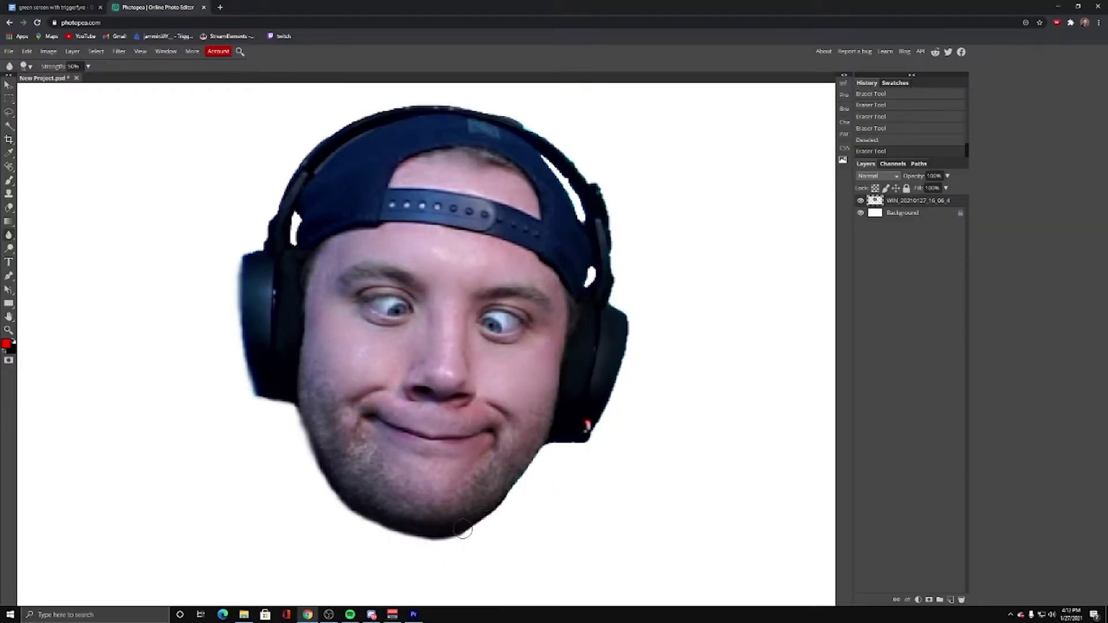
{"action": "mouse_move", "coordinate": [463, 530]}
{"action": "left_mouse_down"}
{"action": "mouse_move", "coordinate": [600, 422]}
{"action": "mouse_move", "coordinate": [601, 191]}
{"action": "mouse_move", "coordinate": [572, 156]}
{"action": "mouse_move", "coordinate": [343, 128]}
{"action": "mouse_move", "coordinate": [272, 248]}
{"action": "left_mouse_up"}
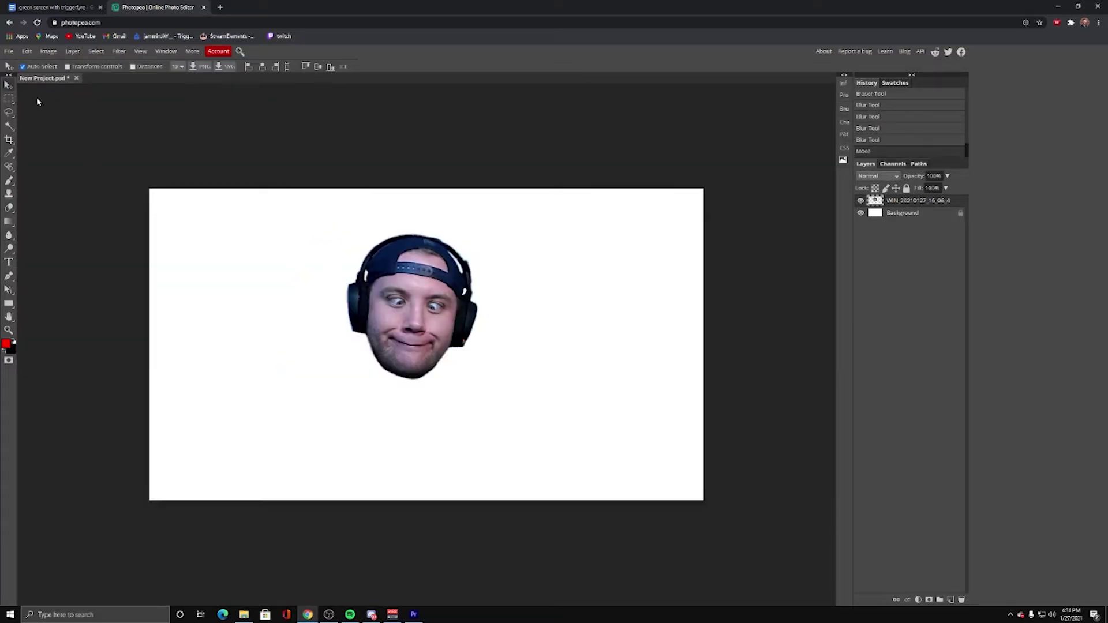
Scale the head cutout to about 156% and move it near the centre of the canvas.
{"action": "left_click", "coordinate": [30, 52]}
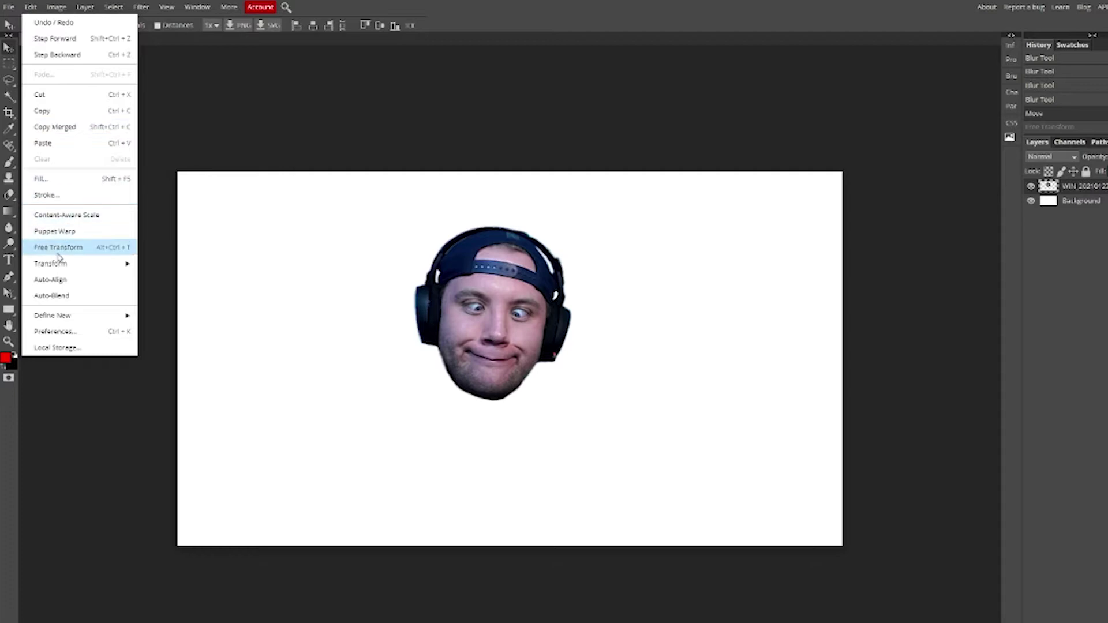
{"action": "mouse_move", "coordinate": [66, 267]}
{"action": "left_click", "coordinate": [160, 283]}
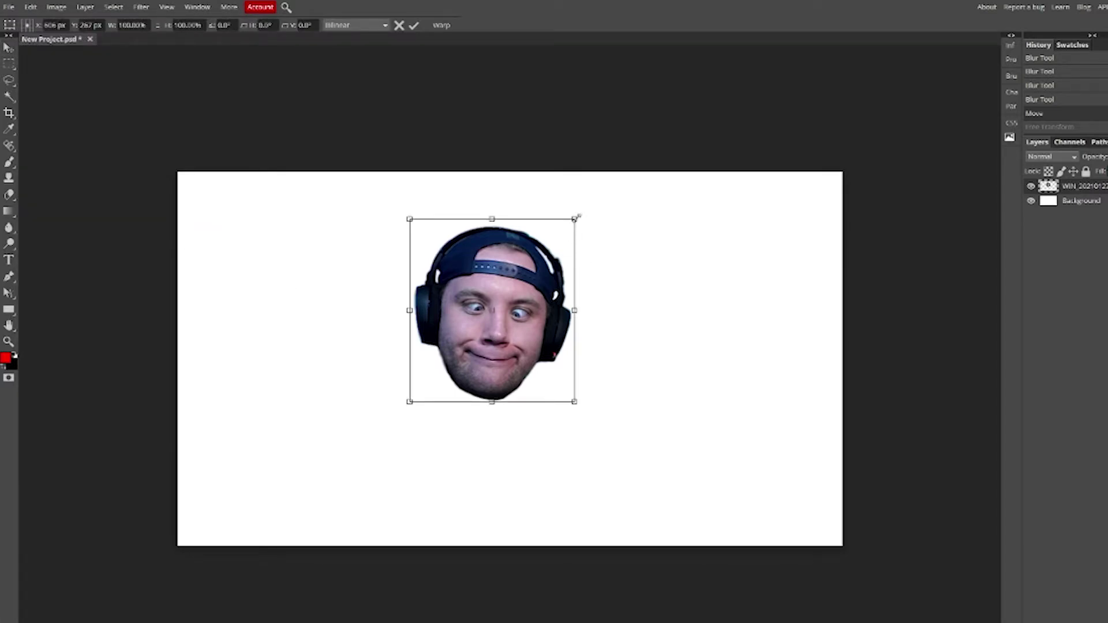
{"action": "left_click_drag", "start_coordinate": [577, 217], "coordinate": [666, 116]}
{"action": "left_click_drag", "start_coordinate": [622, 213], "coordinate": [598, 306]}
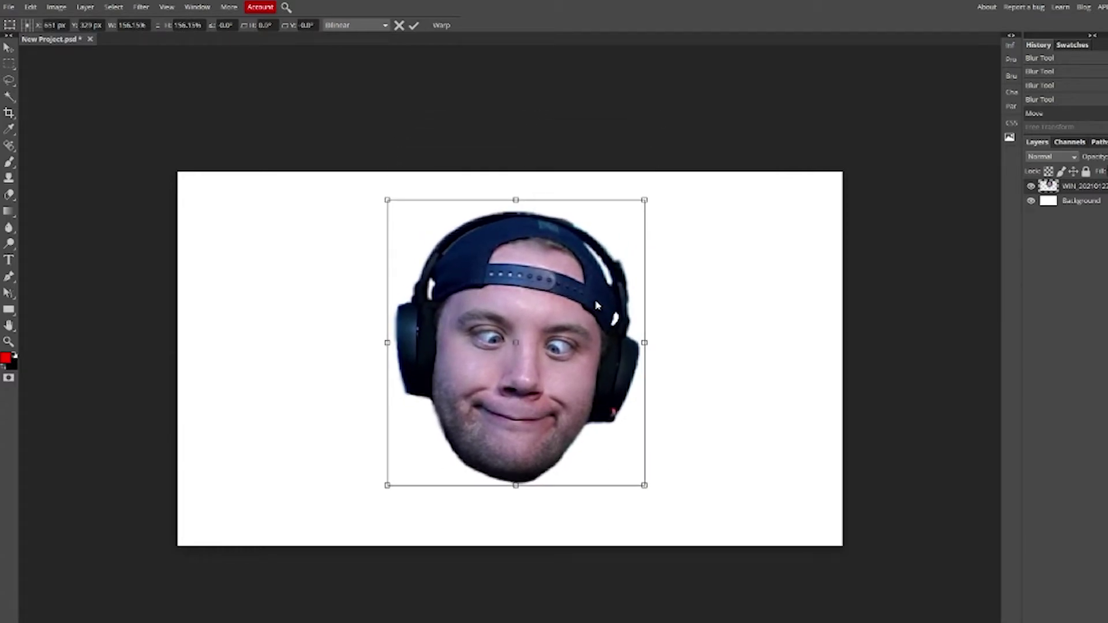
{"action": "key", "text": "Return"}
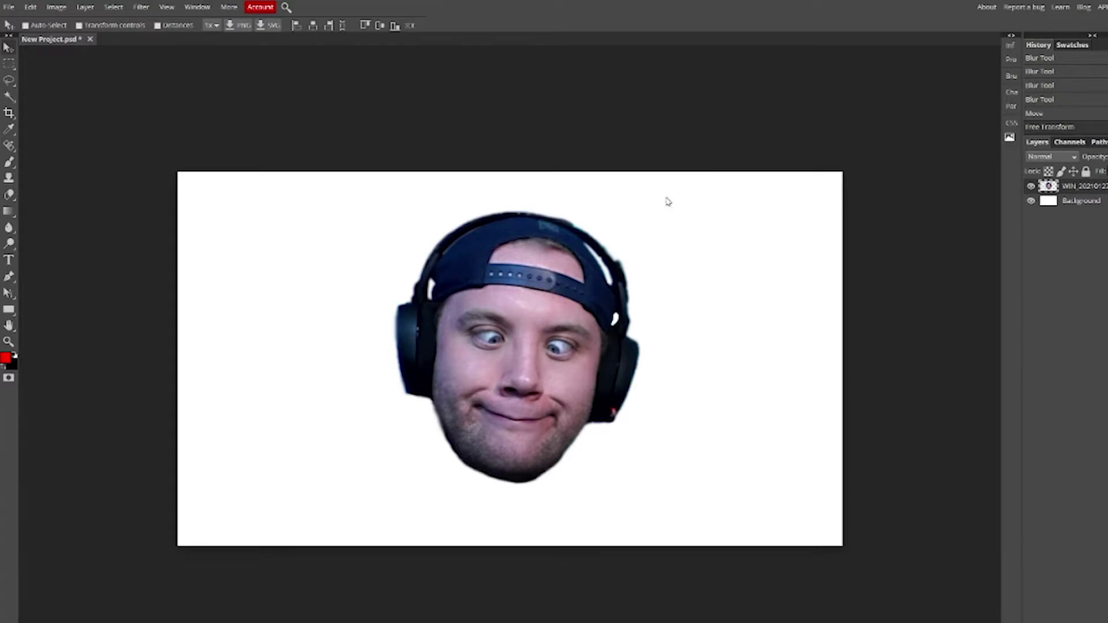
Hide the white Background layer and save the head cutout layer as a PNG.
{"action": "left_click", "coordinate": [1031, 202]}
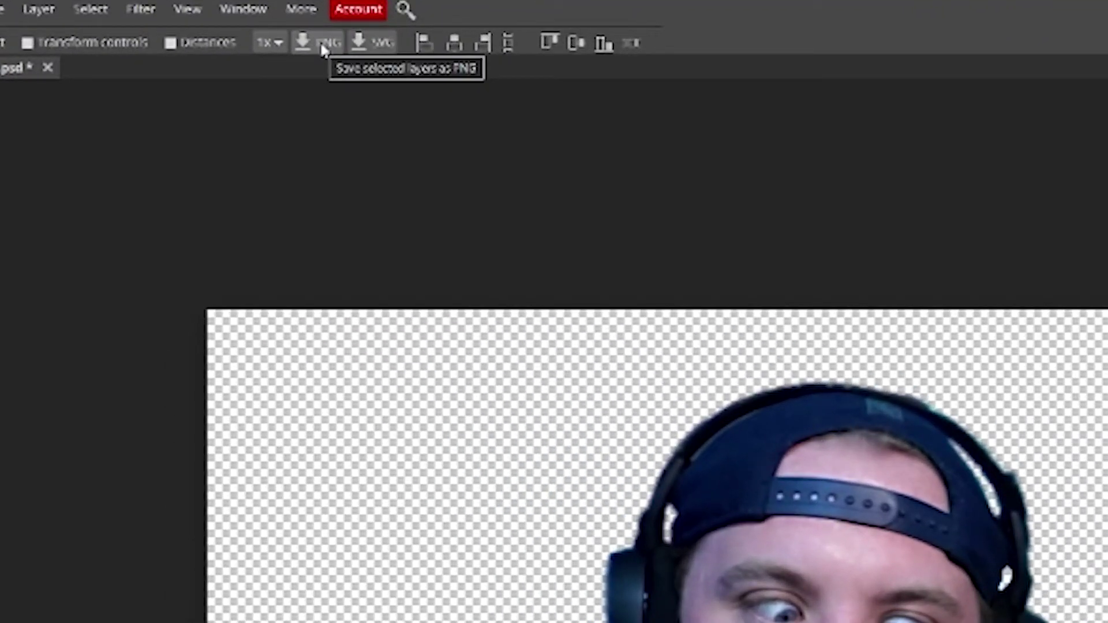
{"action": "left_click", "coordinate": [321, 45]}
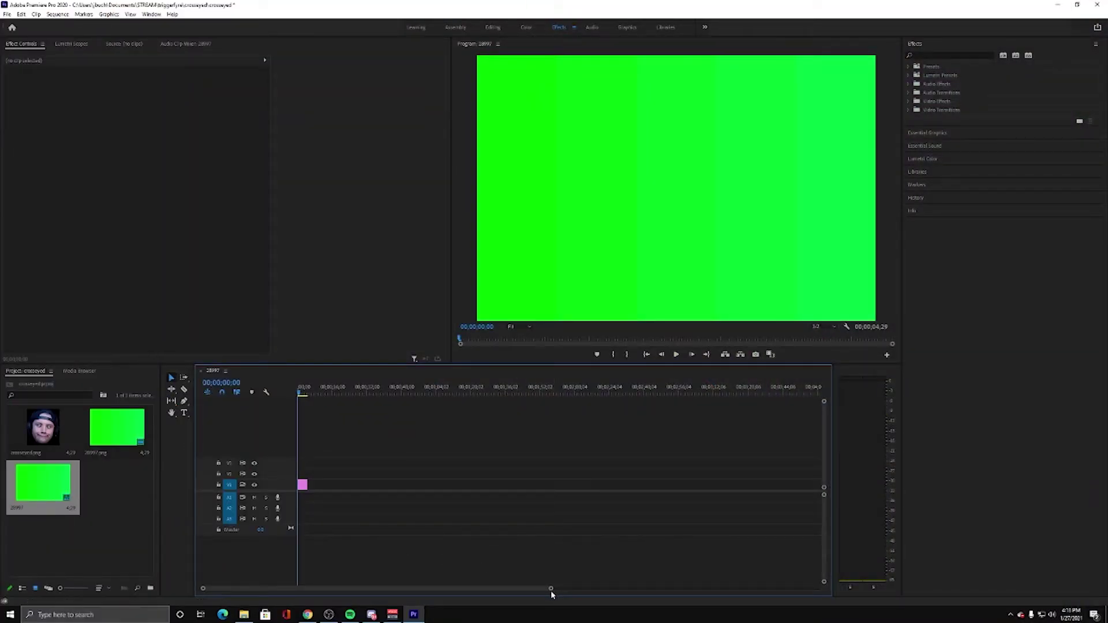
Show the image results for the web search "greenscreen color".
{"action": "left_click_drag", "start_coordinate": [550, 588], "coordinate": [413, 580]}
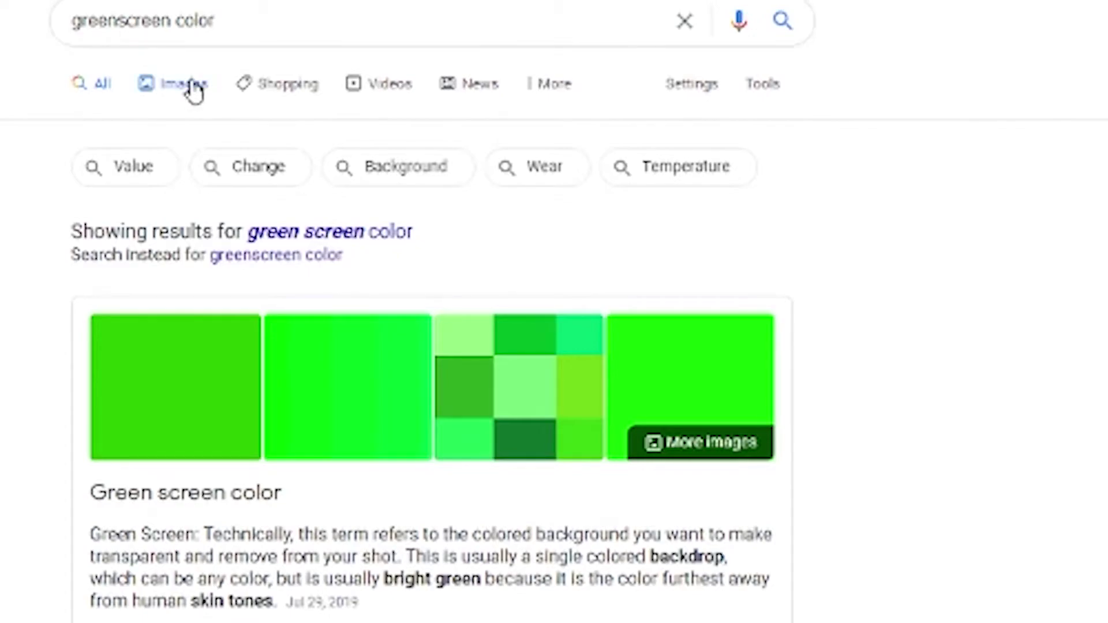
{"action": "left_click", "coordinate": [194, 88]}
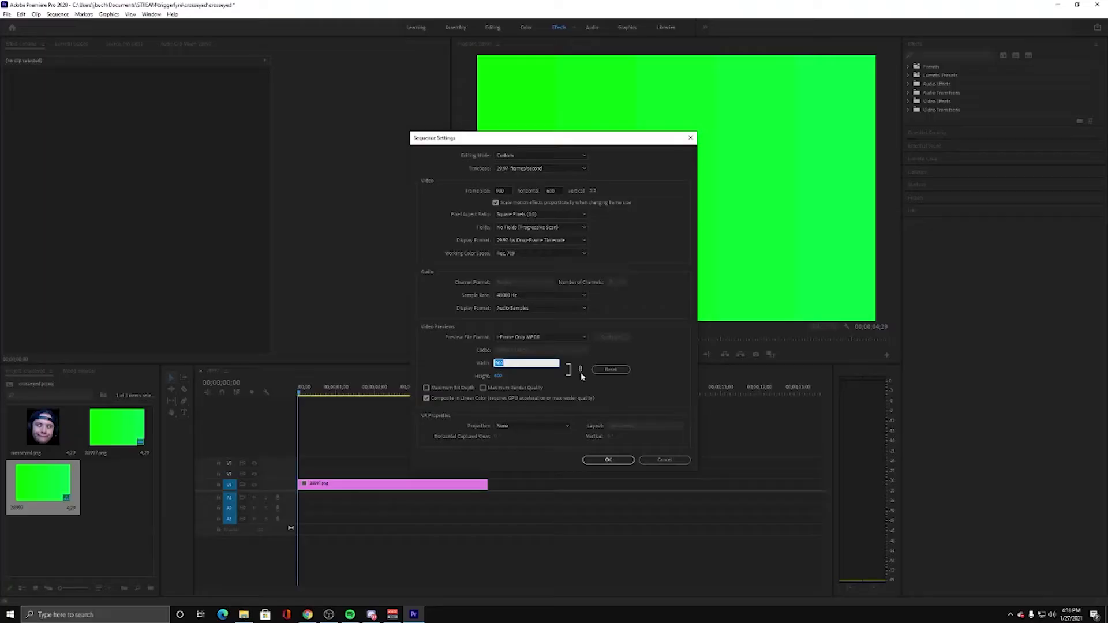
Set the sequence's frame size to 1920 by 1080.
{"action": "key", "text": "Tab"}
{"action": "key", "text": "shift+Tab"}
{"action": "left_click", "coordinate": [508, 185]}
{"action": "type", "text": "1920"}
{"action": "key", "text": "Tab"}
{"action": "type", "text": "1080"}
{"action": "key", "text": "Return"}
{"action": "left_click", "coordinate": [596, 318]}
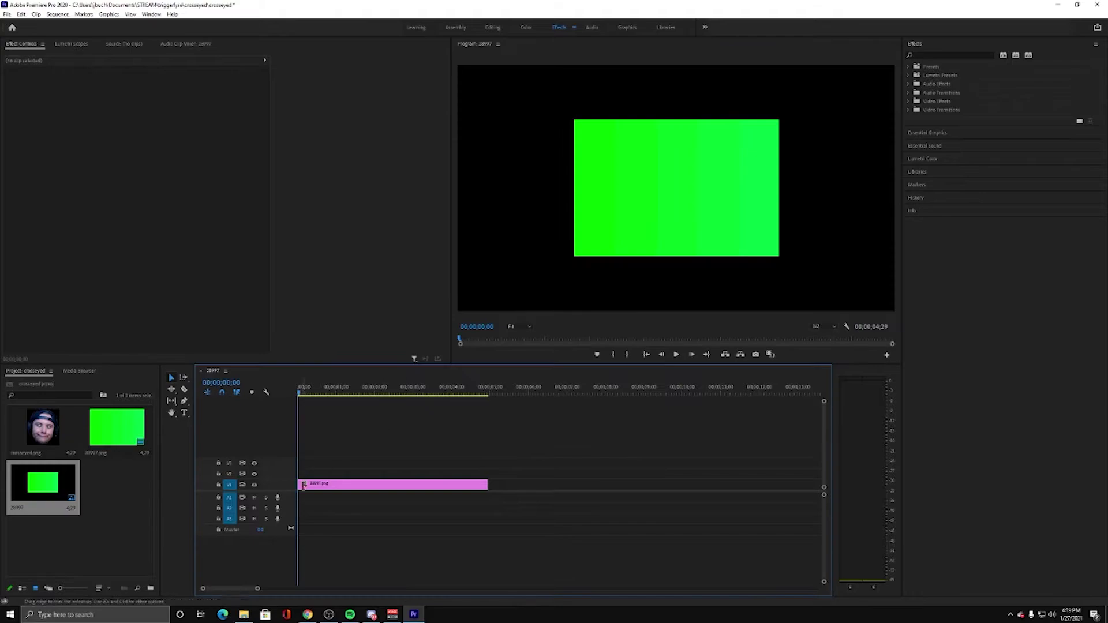
Scale the green image up until it fills the frame and place crosseyed.png on the video track above it.
{"action": "left_click", "coordinate": [304, 486]}
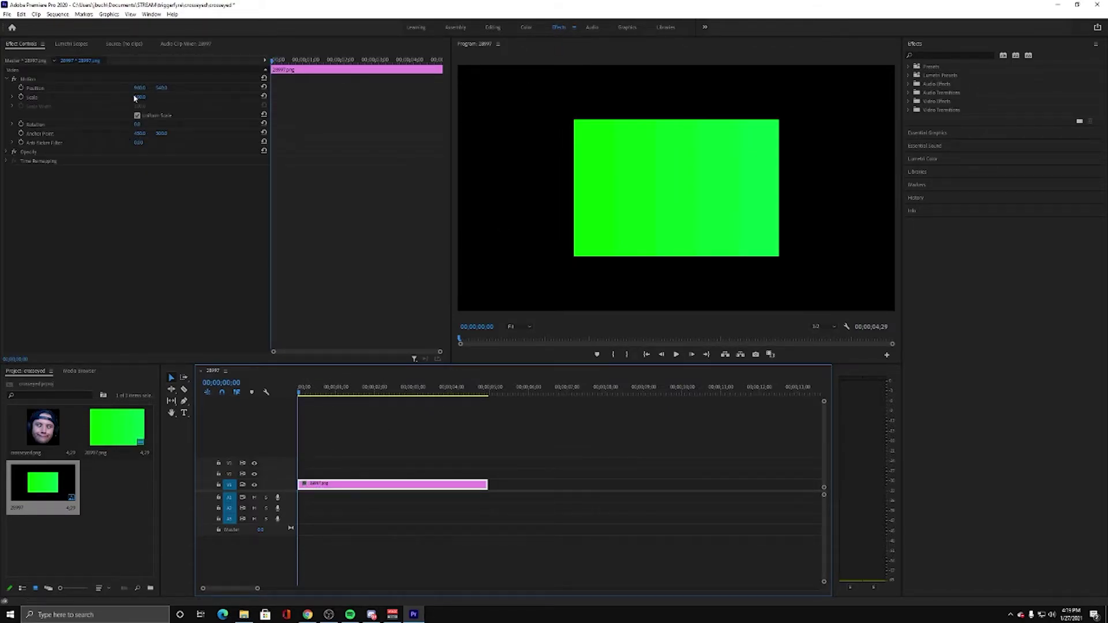
{"action": "left_click_drag", "start_coordinate": [141, 98], "coordinate": [163, 102]}
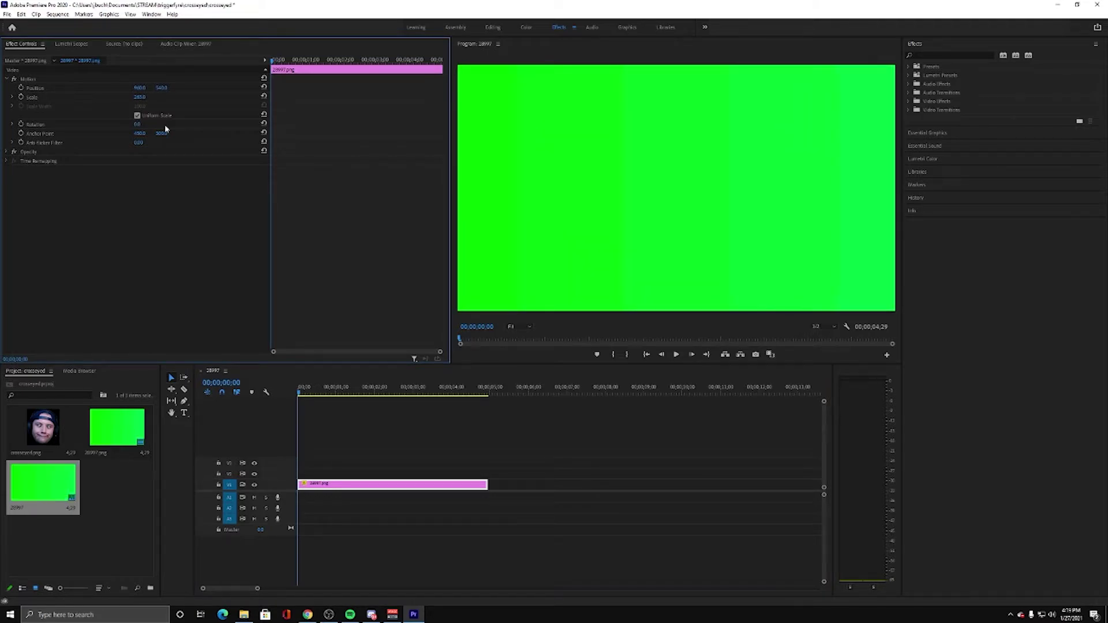
{"action": "left_click_drag", "start_coordinate": [43, 427], "coordinate": [321, 476]}
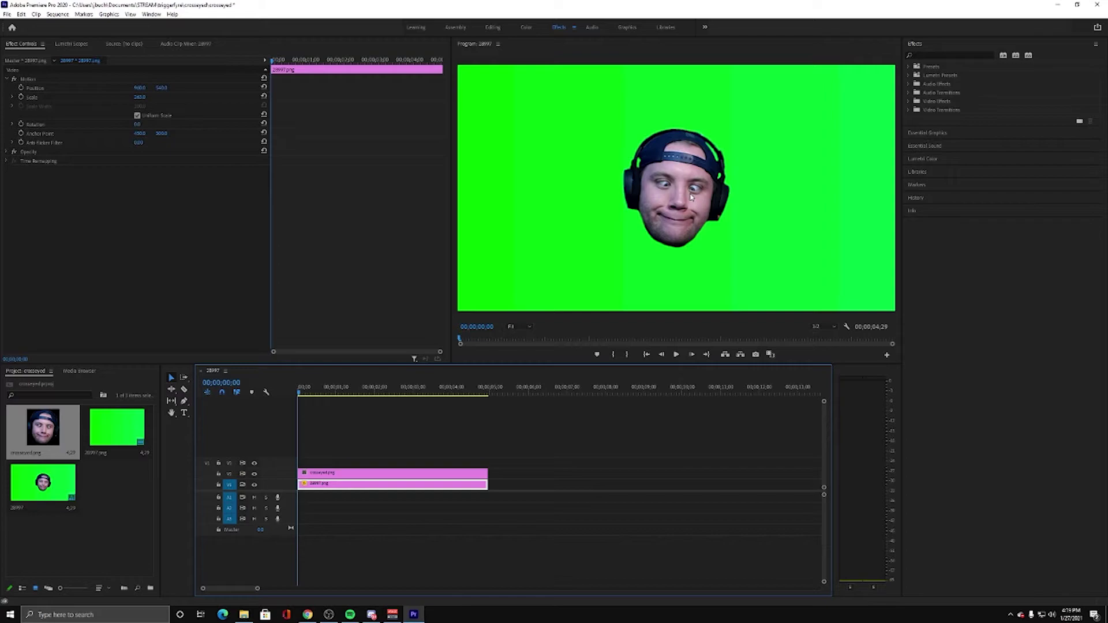
Move the head to about 912.5, 519.1 and trim both clips to a length of 00;00;03;14.
{"action": "left_click", "coordinate": [684, 193]}
{"action": "left_click_drag", "start_coordinate": [691, 194], "coordinate": [685, 168]}
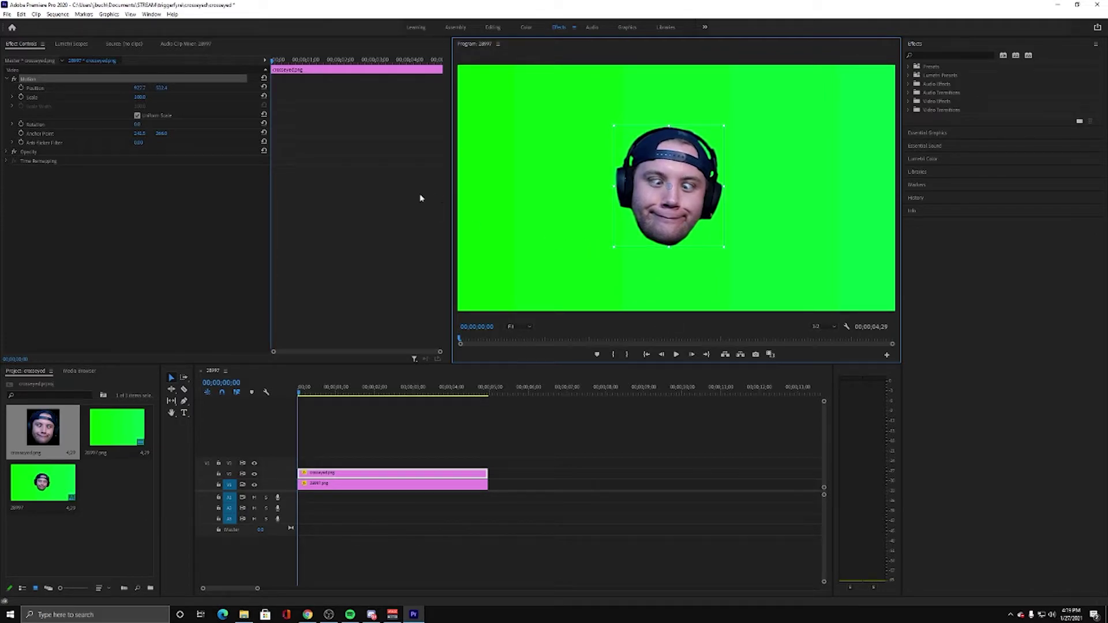
{"action": "left_click_drag", "start_coordinate": [660, 151], "coordinate": [656, 148]}
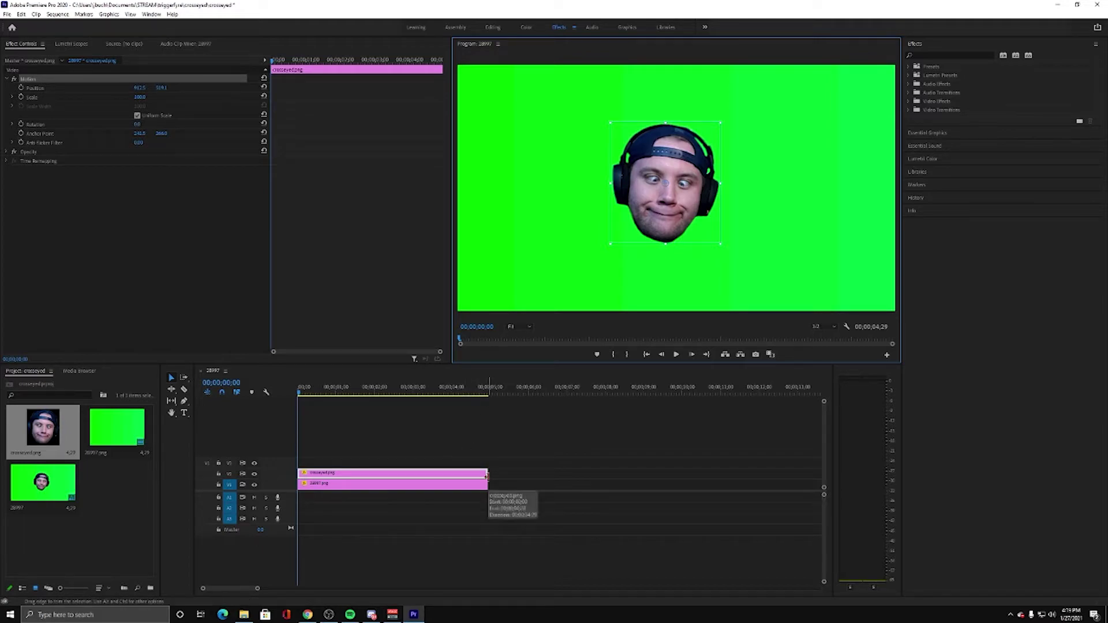
{"action": "left_click_drag", "start_coordinate": [486, 474], "coordinate": [431, 485]}
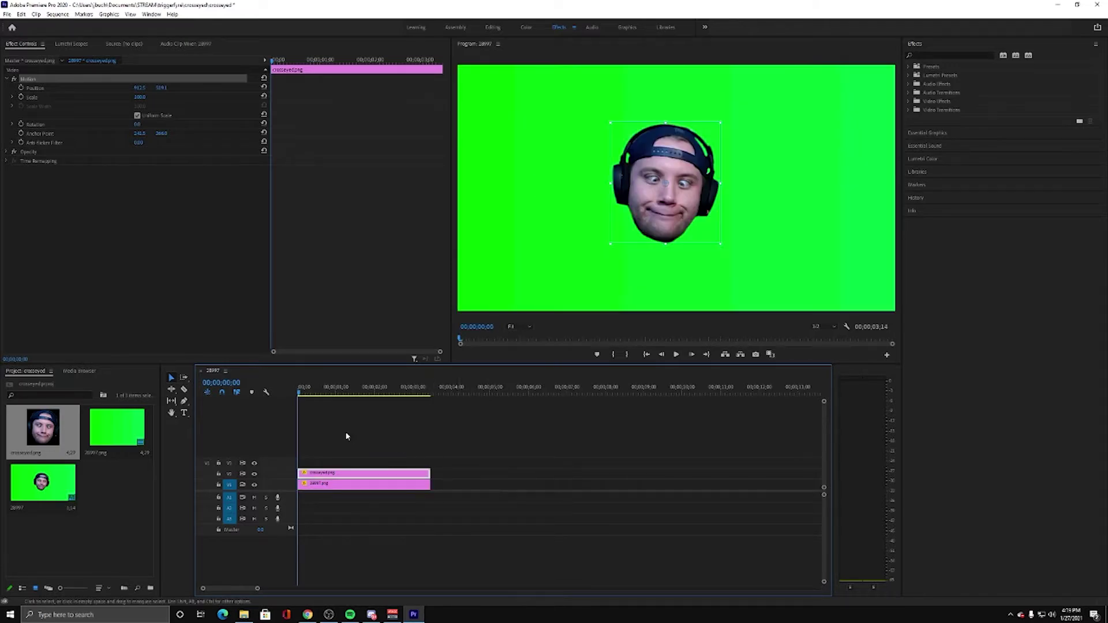
Keyframe the head's scale from 100 at the clip start to 200 at about 2 seconds.
{"action": "left_click", "coordinate": [666, 163]}
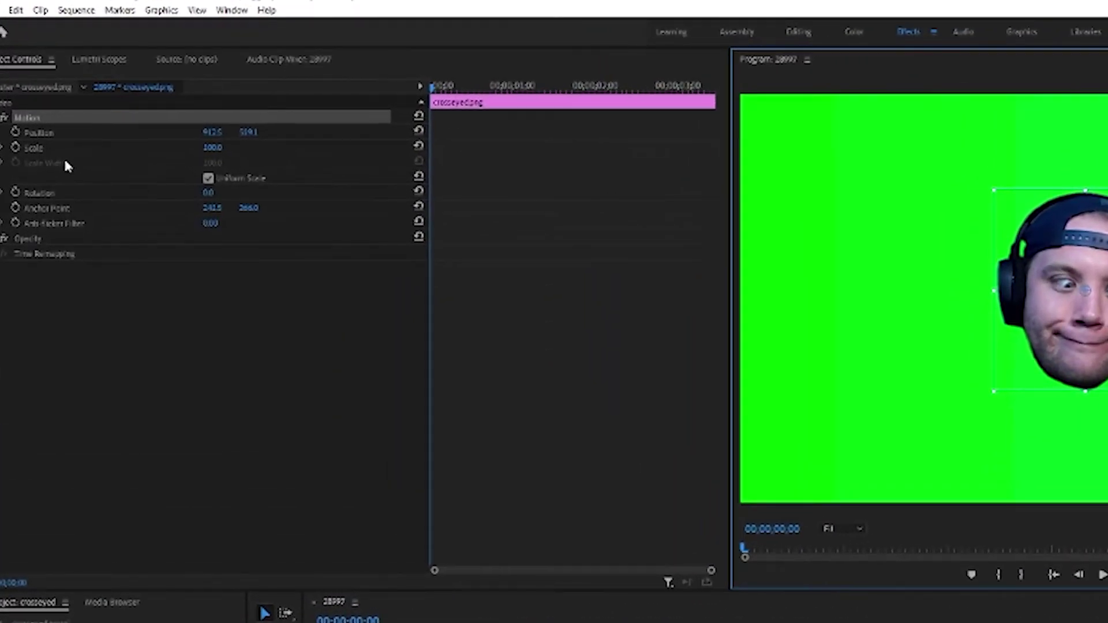
{"action": "left_click", "coordinate": [16, 148]}
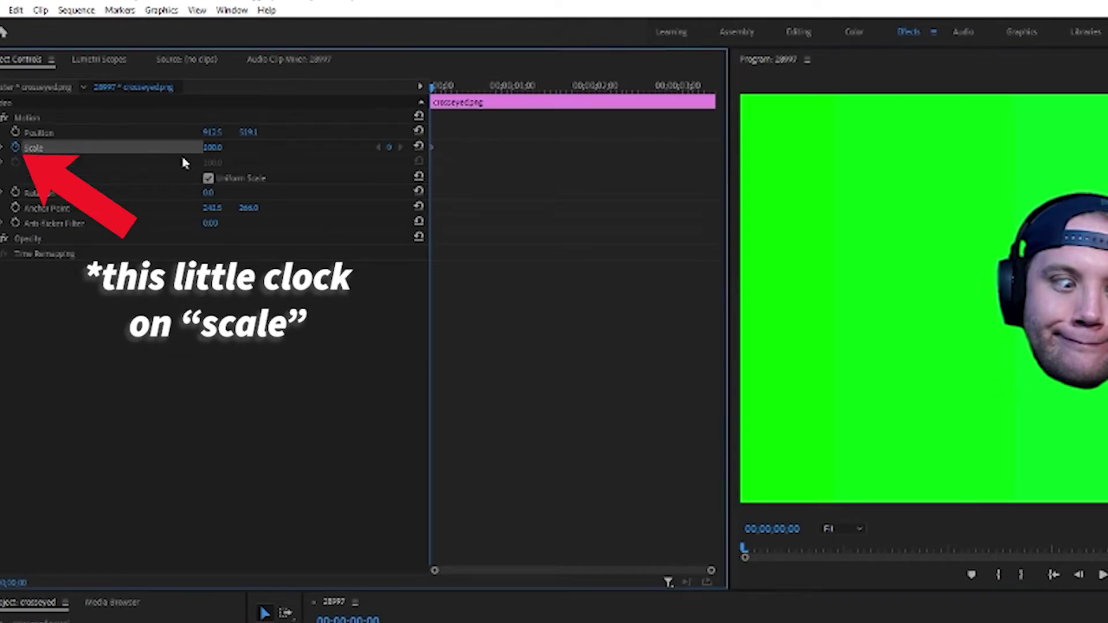
{"action": "left_click", "coordinate": [215, 147]}
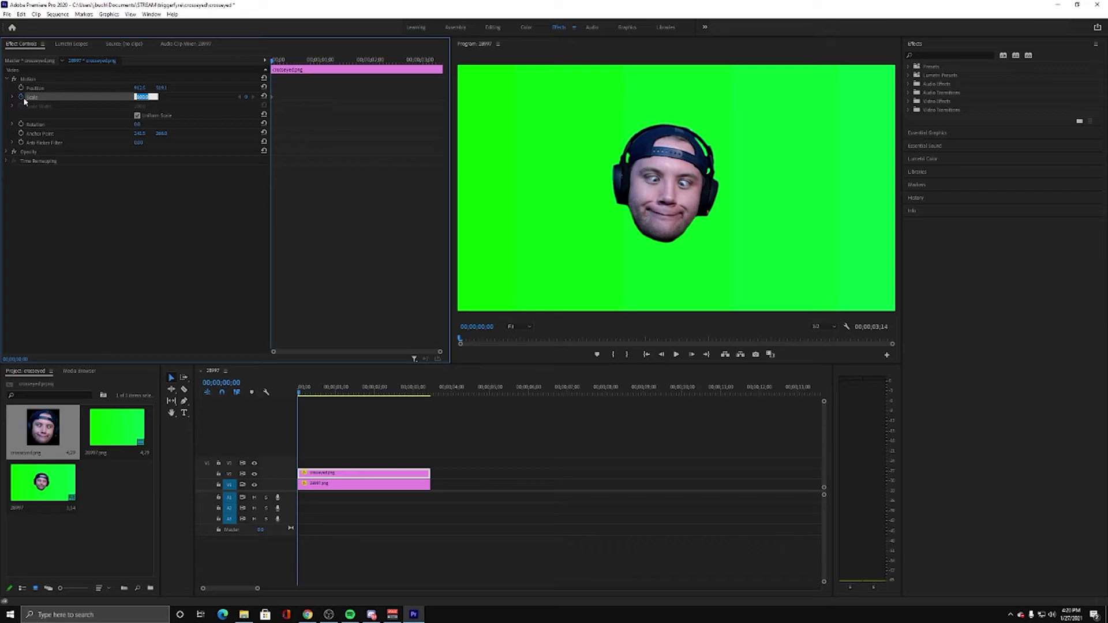
{"action": "left_click_drag", "start_coordinate": [277, 65], "coordinate": [123, 67]}
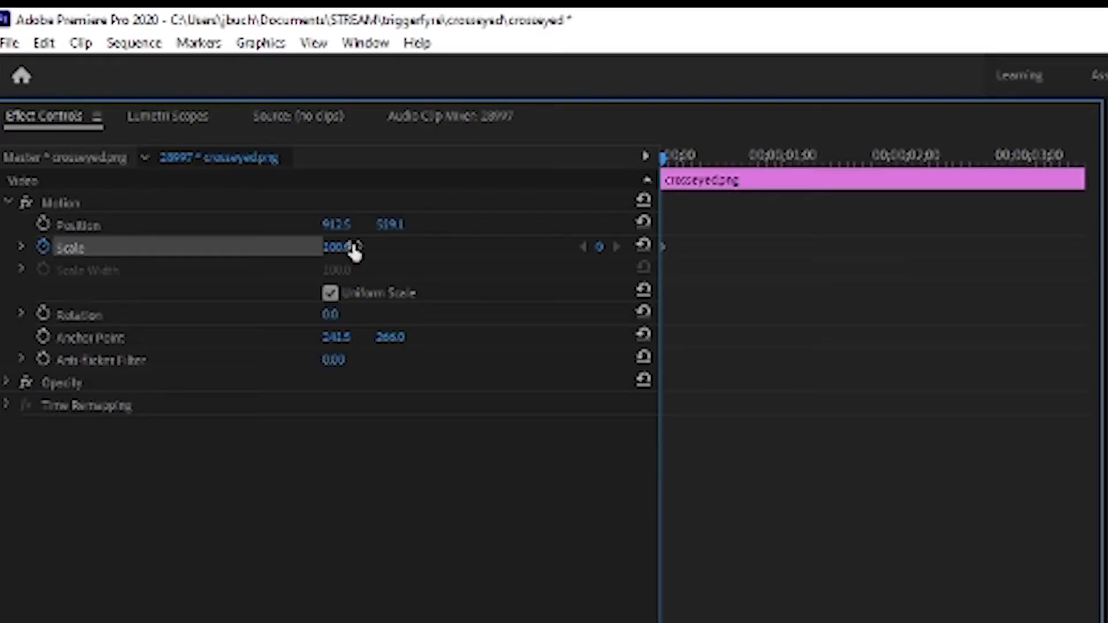
{"action": "left_click", "coordinate": [903, 161]}
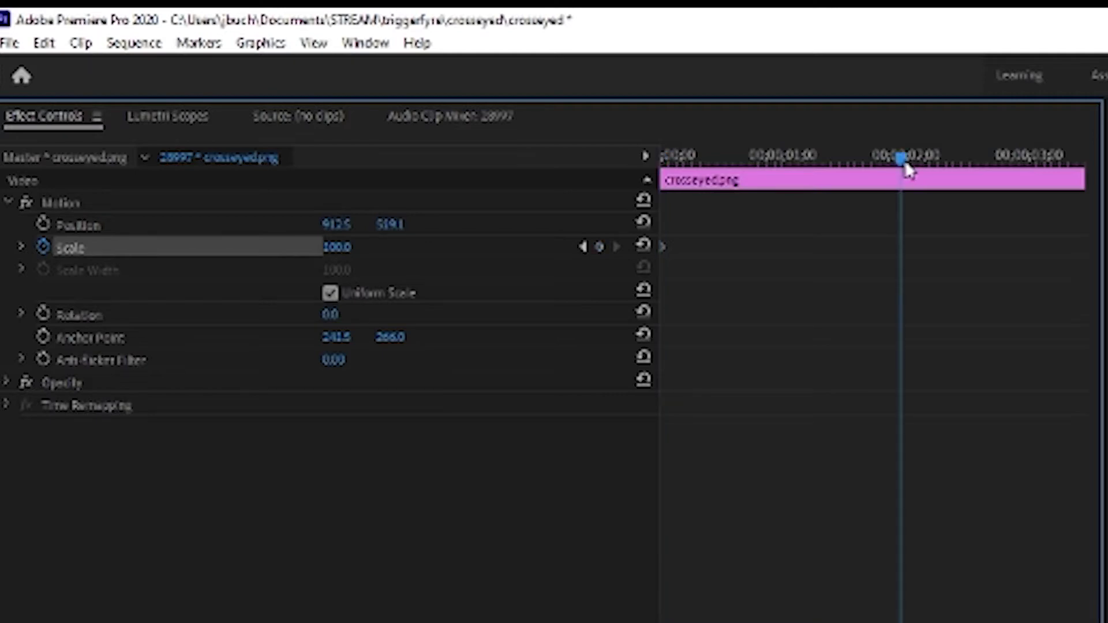
{"action": "left_click", "coordinate": [337, 247]}
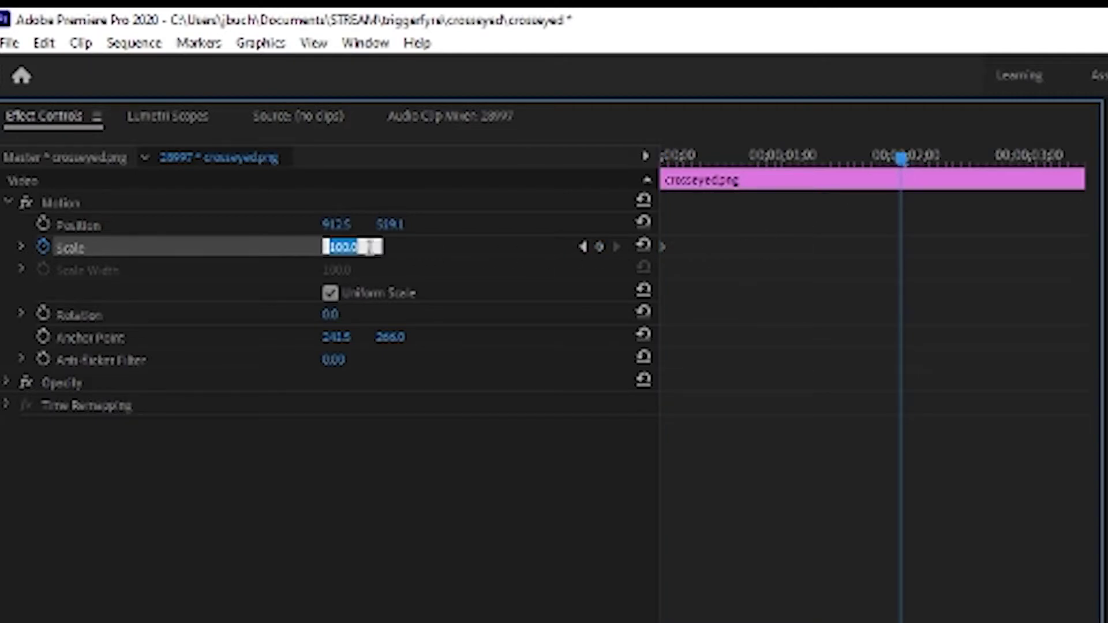
{"action": "type", "text": "200"}
{"action": "key", "text": "Return"}
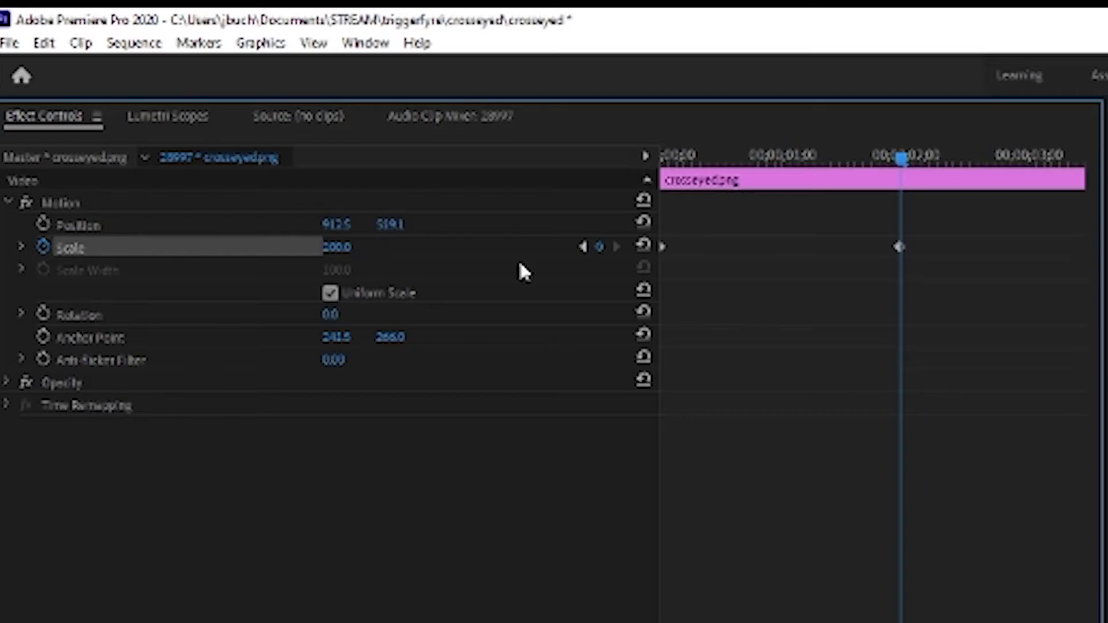
Scrub and play the head's scale animation from the start of the sequence.
{"action": "left_click_drag", "start_coordinate": [901, 156], "coordinate": [673, 161]}
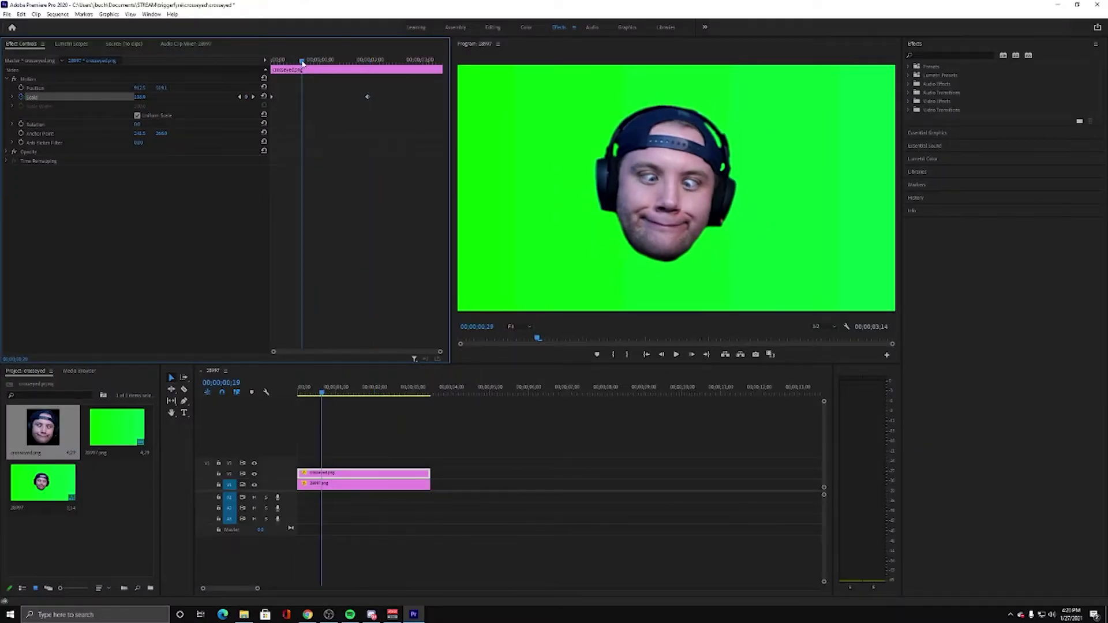
{"action": "mouse_move", "coordinate": [277, 61]}
{"action": "left_mouse_down"}
{"action": "mouse_move", "coordinate": [361, 58]}
{"action": "mouse_move", "coordinate": [270, 44]}
{"action": "mouse_move", "coordinate": [285, 60]}
{"action": "mouse_move", "coordinate": [321, 60]}
{"action": "mouse_move", "coordinate": [272, 60]}
{"action": "left_mouse_up"}
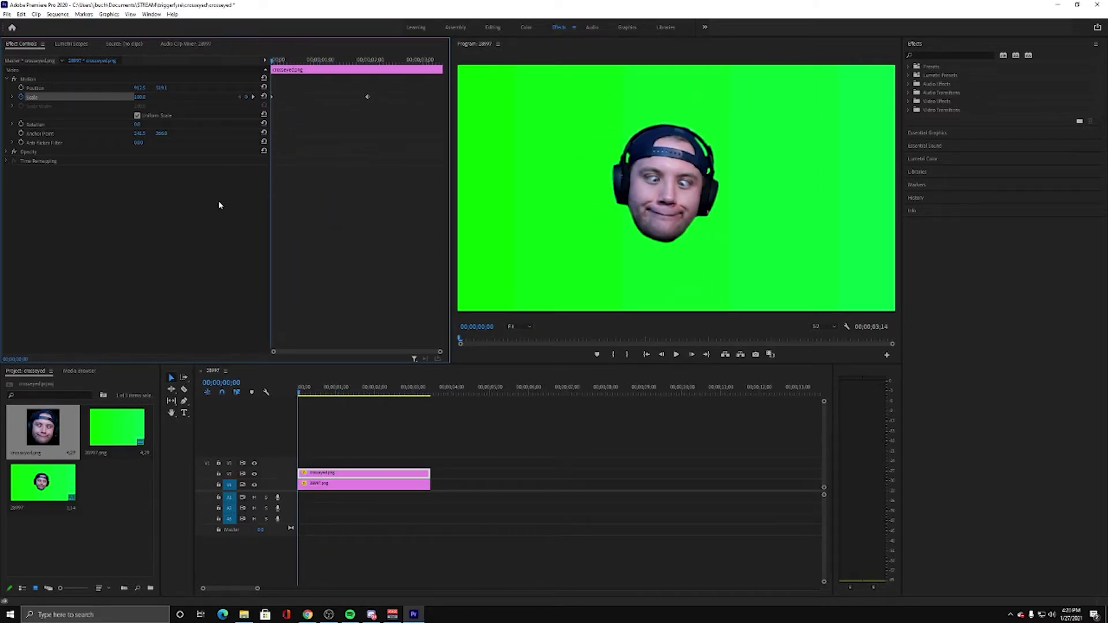
{"action": "key", "text": "space"}
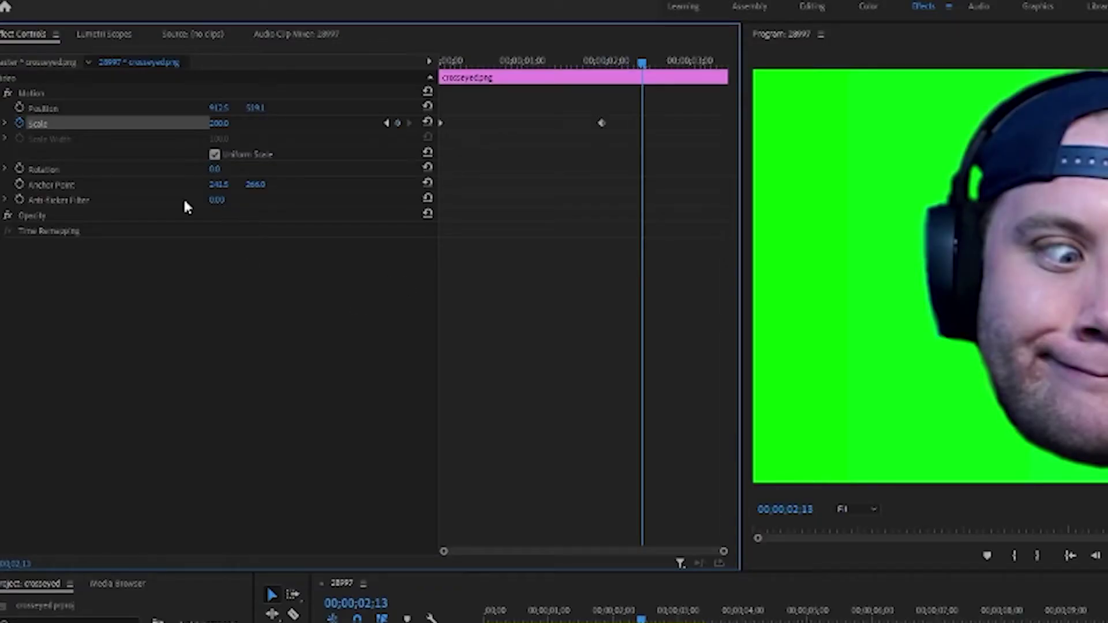
Keyframe the head's position from 912.5, 519.1 at the start to 1556.5, 519.1 at about 00;00;02;18 and play the animation.
{"action": "left_click", "coordinate": [21, 108]}
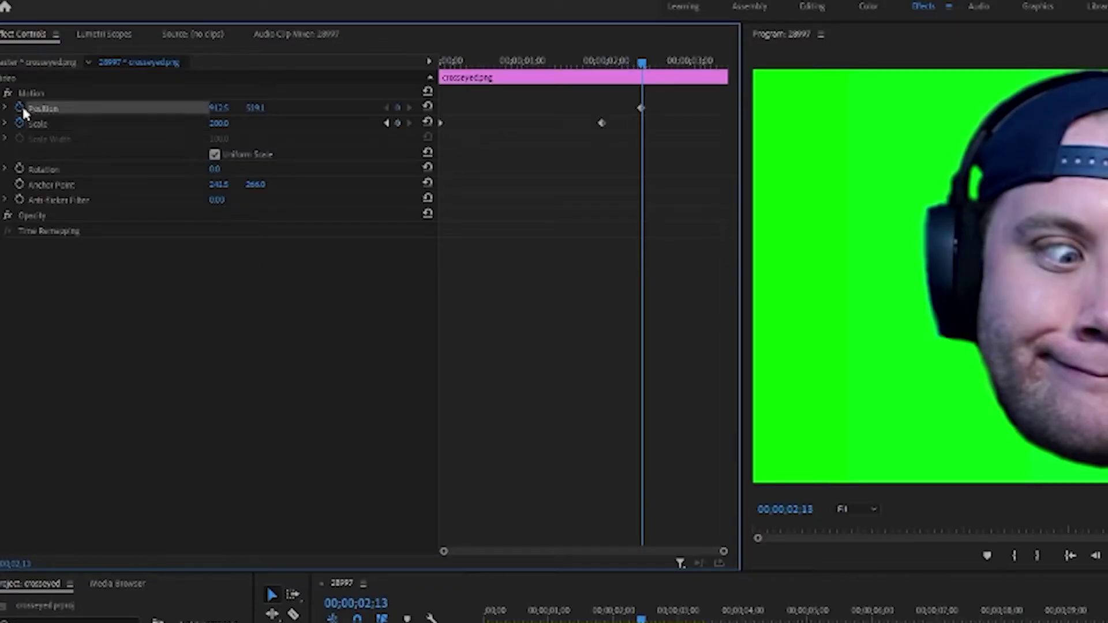
{"action": "left_click_drag", "start_coordinate": [640, 108], "coordinate": [495, 108]}
{"action": "key", "text": "Home"}
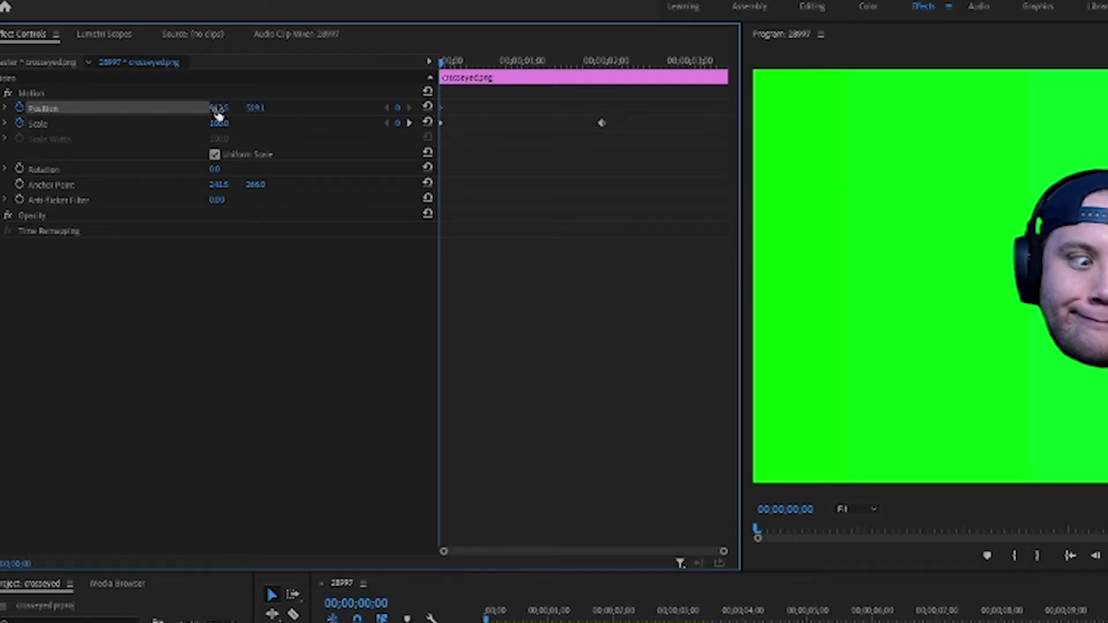
{"action": "left_click", "coordinate": [656, 61]}
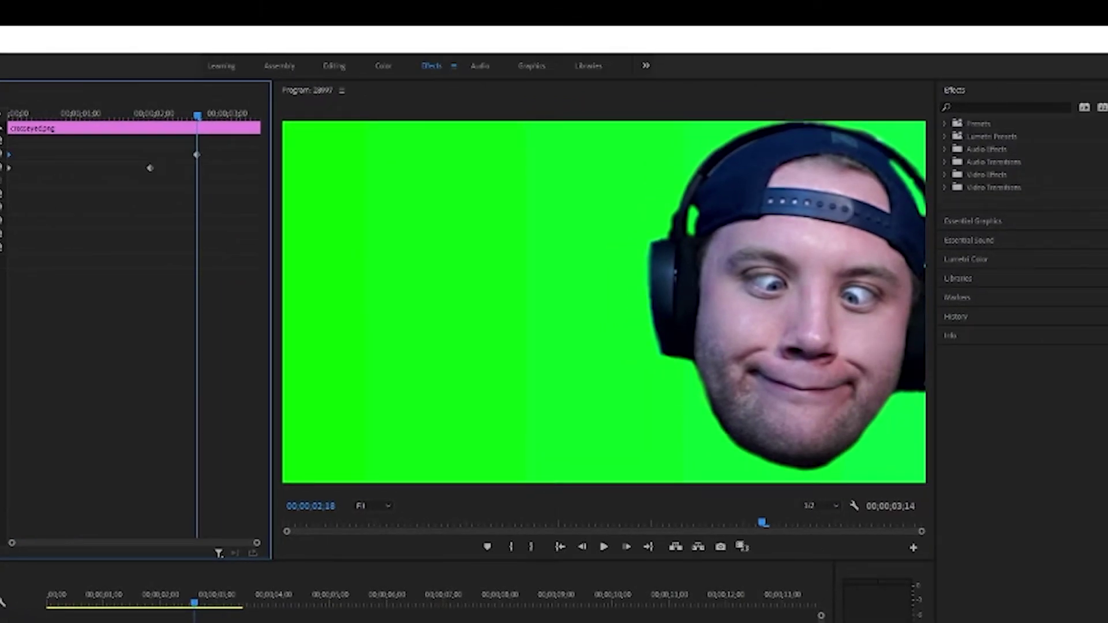
{"action": "key", "text": "Home"}
{"action": "key", "text": "space"}
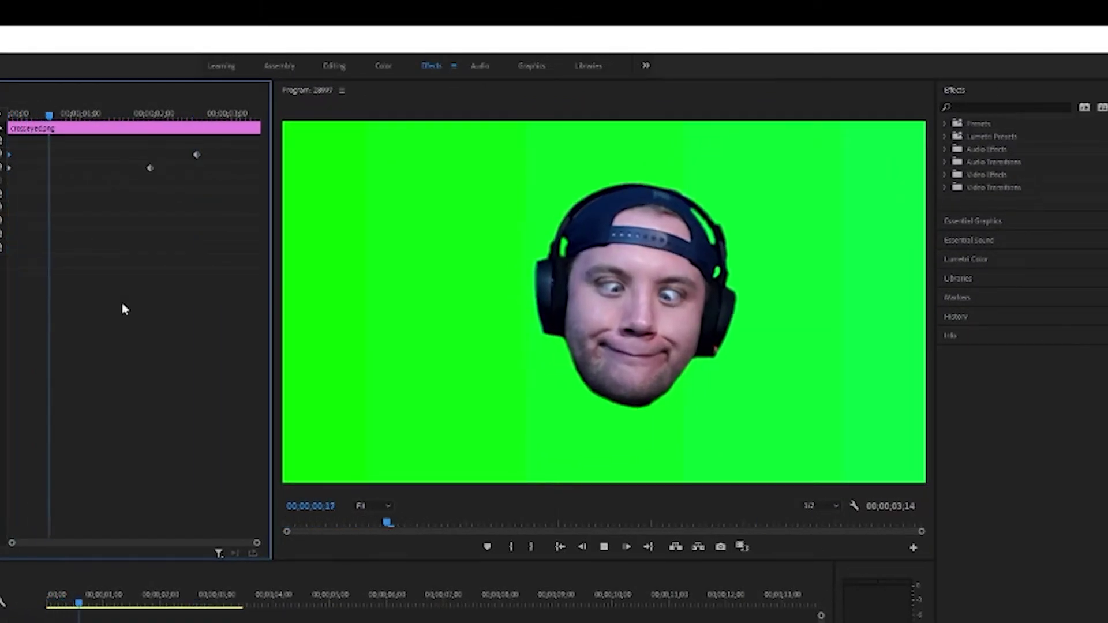
{"action": "key", "text": "space"}
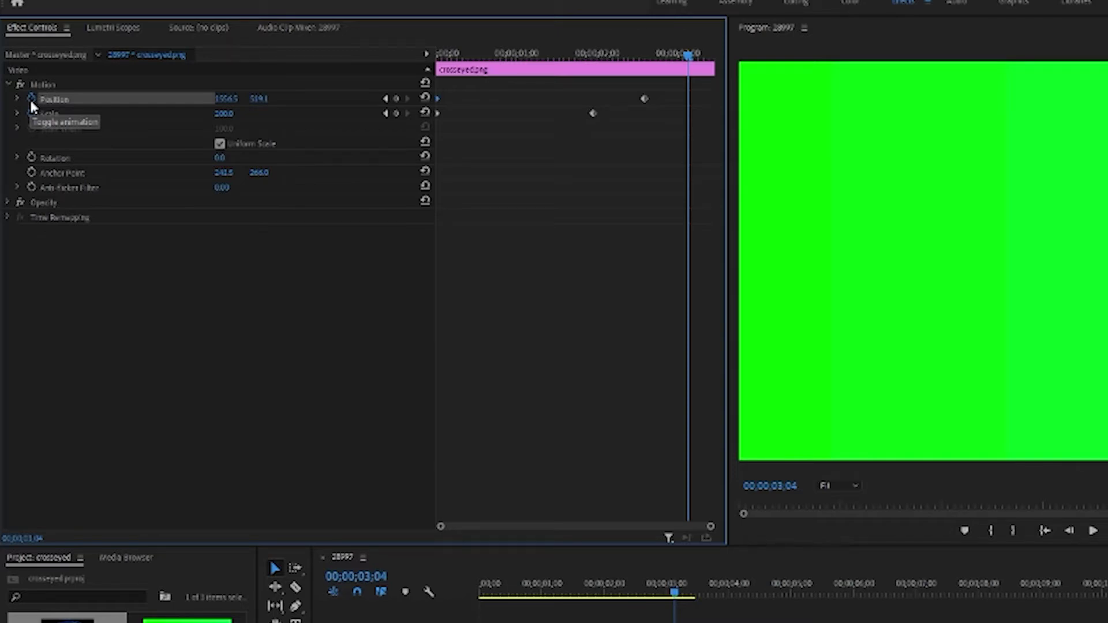
Delete the head's position and scale keyframes and return the head to about 920.5, 519.1.
{"action": "left_click", "coordinate": [32, 98]}
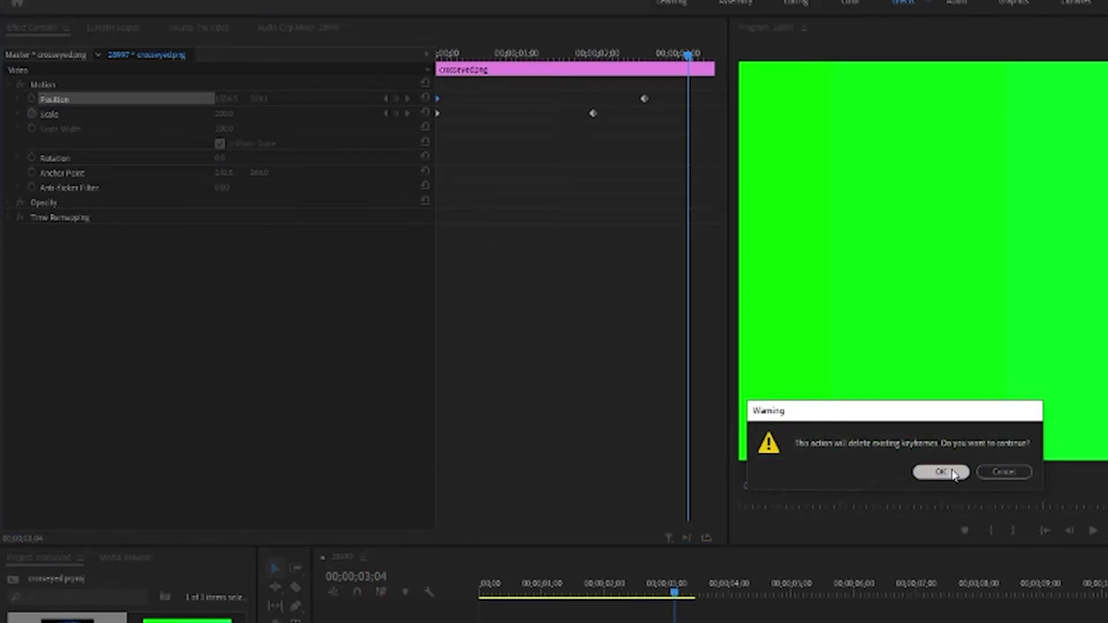
{"action": "left_click", "coordinate": [935, 471]}
{"action": "left_click_drag", "start_coordinate": [530, 55], "coordinate": [507, 79]}
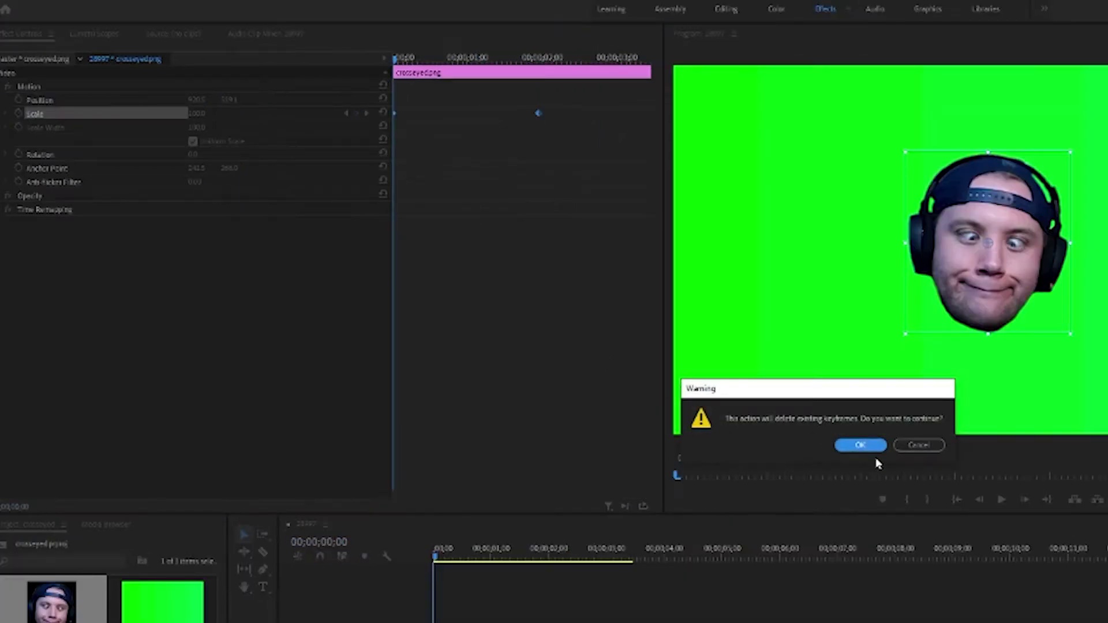
{"action": "left_click", "coordinate": [919, 446]}
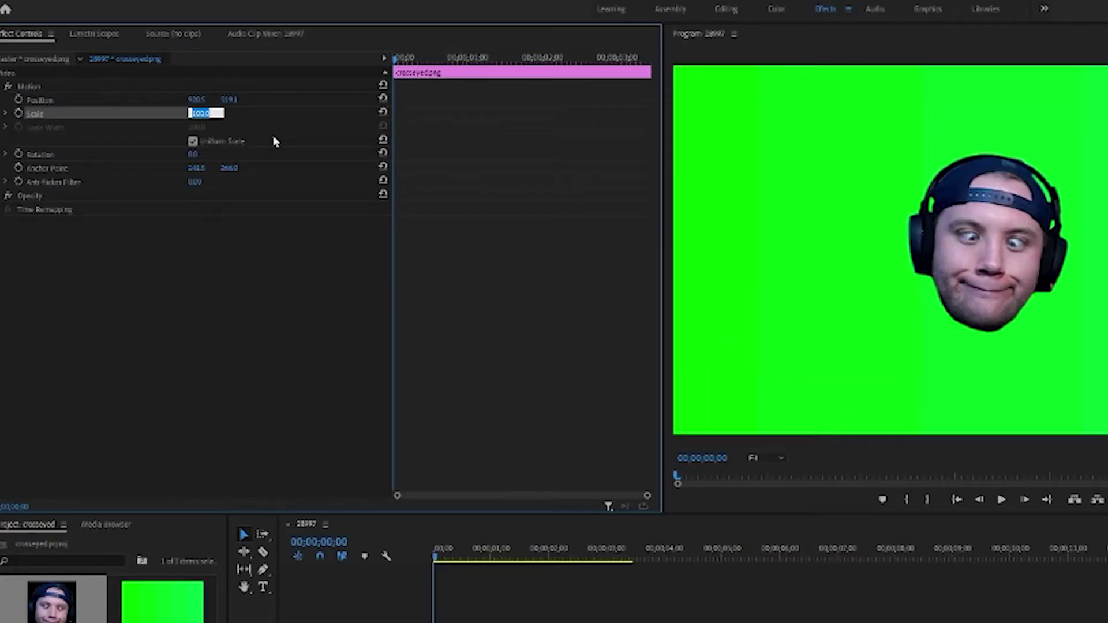
Keyframe the head's scale from 0 at the clip start to 170 at 00;00;00;05.
{"action": "type", "text": "0"}
{"action": "key", "text": "Return"}
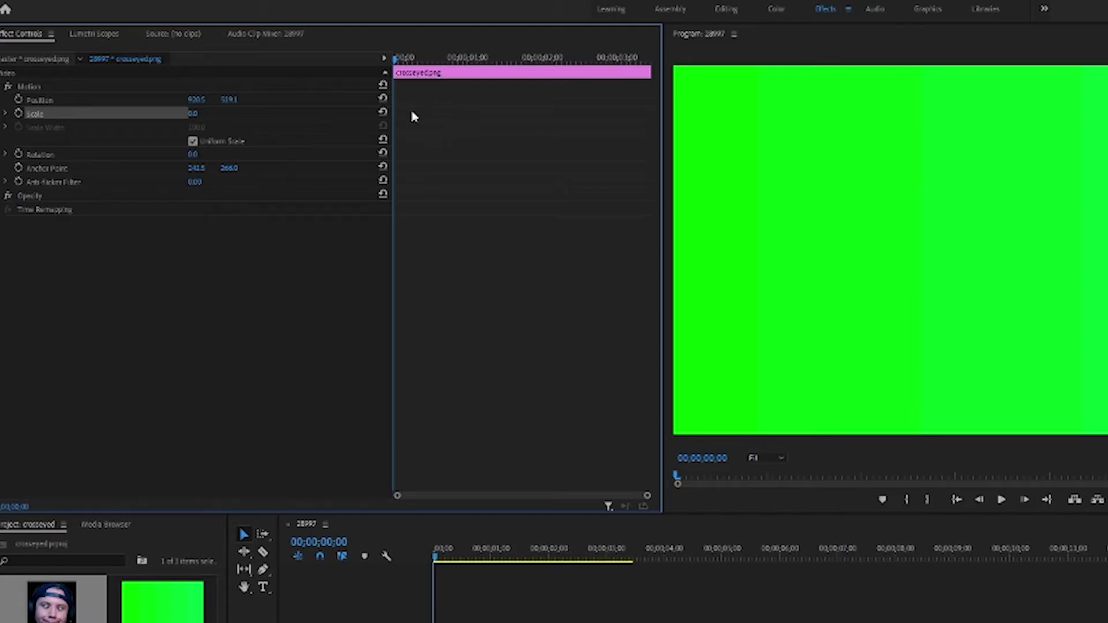
{"action": "left_click", "coordinate": [19, 116]}
{"action": "left_click", "coordinate": [406, 71]}
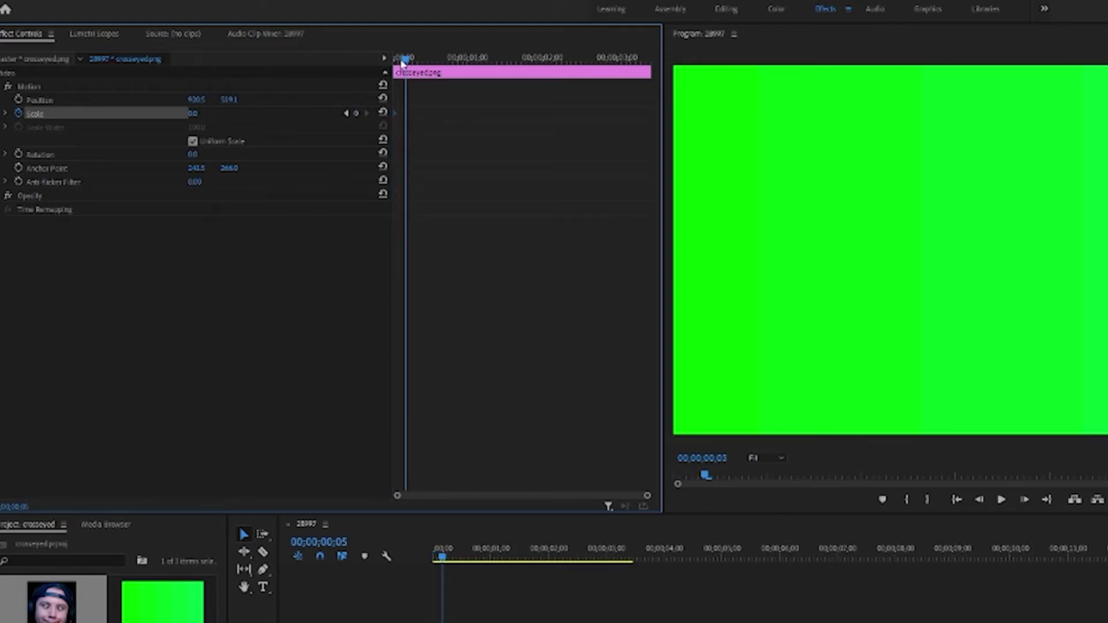
{"action": "left_click", "coordinate": [196, 113]}
{"action": "type", "text": "170"}
{"action": "key", "text": "Return"}
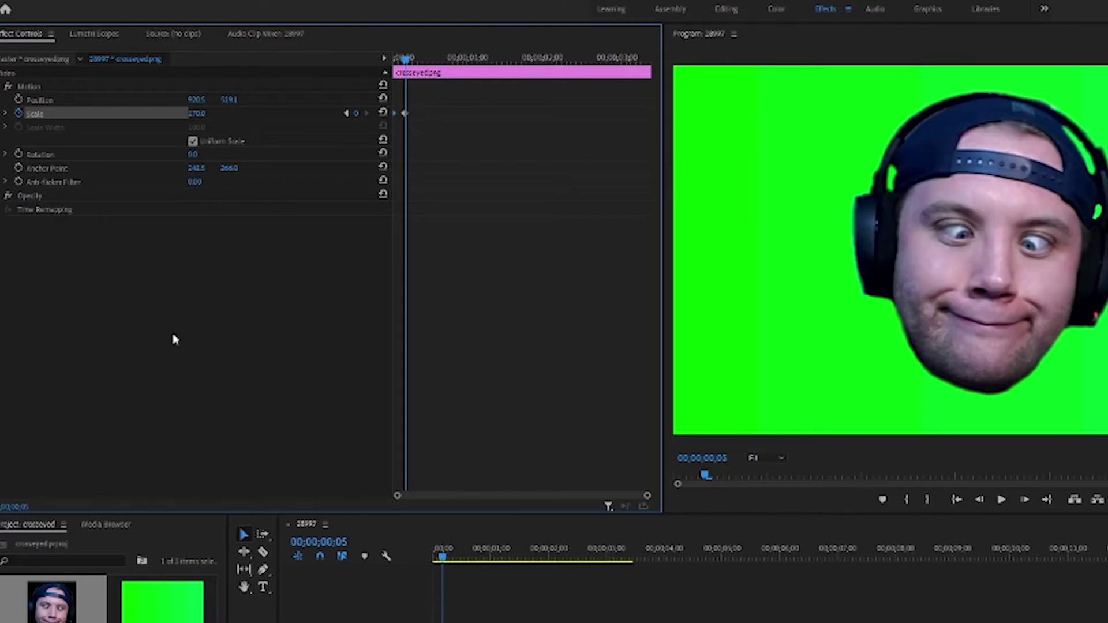
Add a scale keyframe of 120 at 00;00;00;09 and play the pop-in animation from the start.
{"action": "left_click", "coordinate": [414, 70]}
{"action": "left_click", "coordinate": [202, 113]}
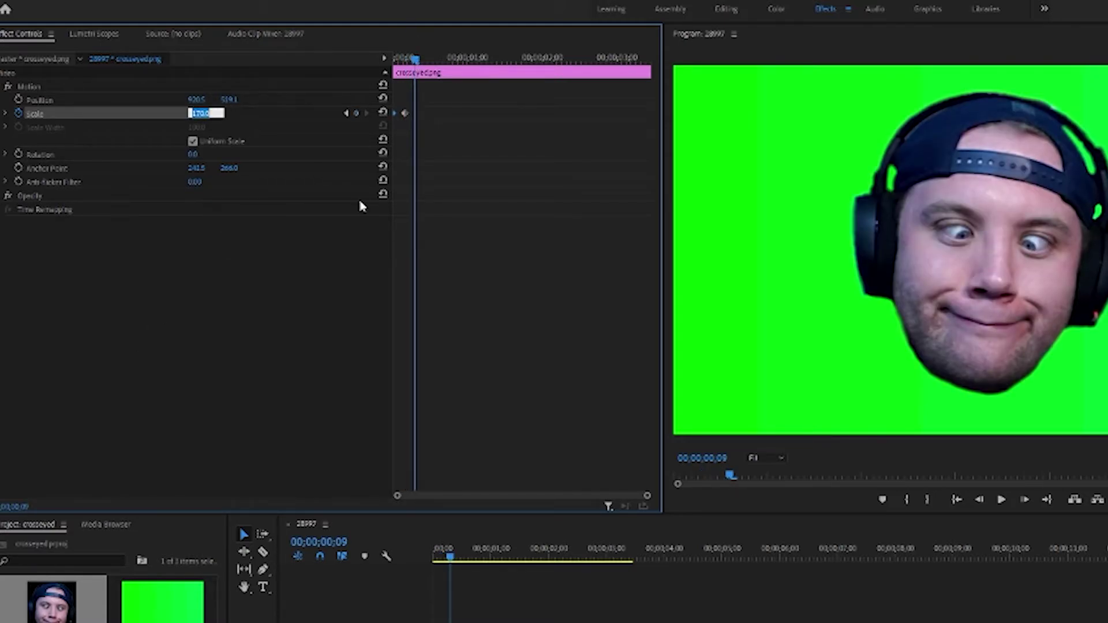
{"action": "type", "text": "100"}
{"action": "key", "text": "Return"}
{"action": "left_click_drag", "start_coordinate": [414, 58], "coordinate": [350, 65]}
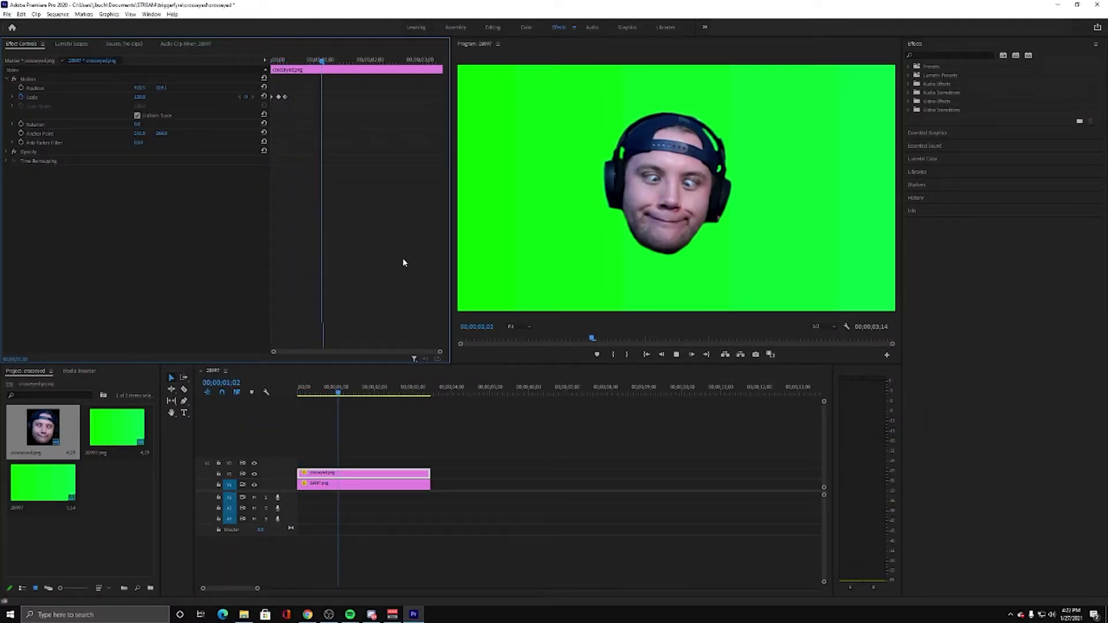
{"action": "key", "text": "space"}
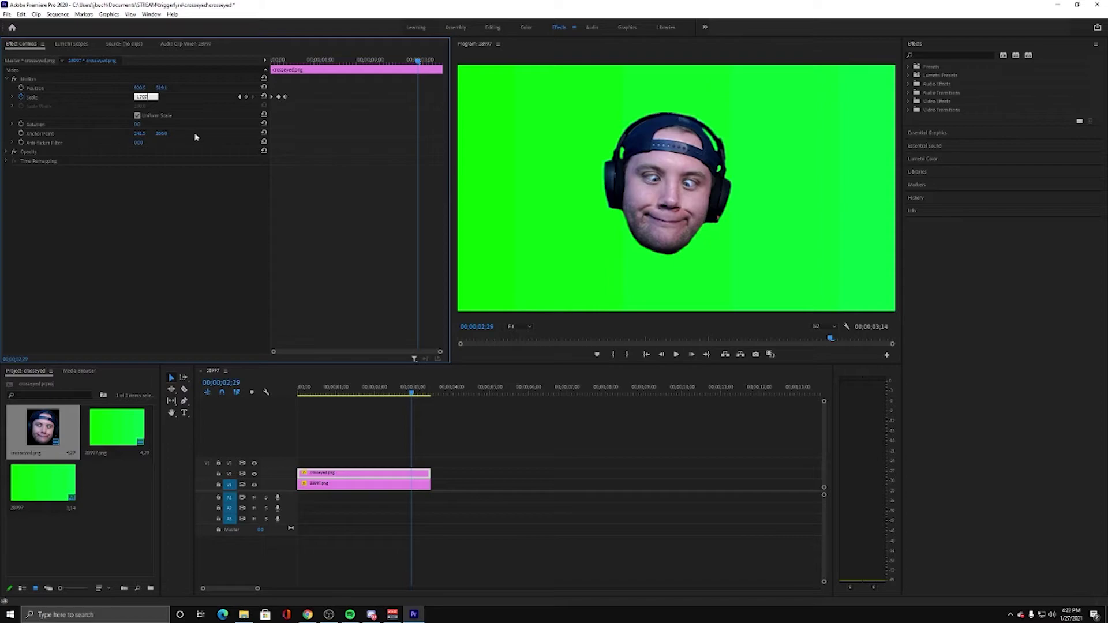
Add a keyframe holding the head's scale at 120 at 00;00;02;29 and advance the playhead to 00;00;03;05.
{"action": "key", "text": "Return"}
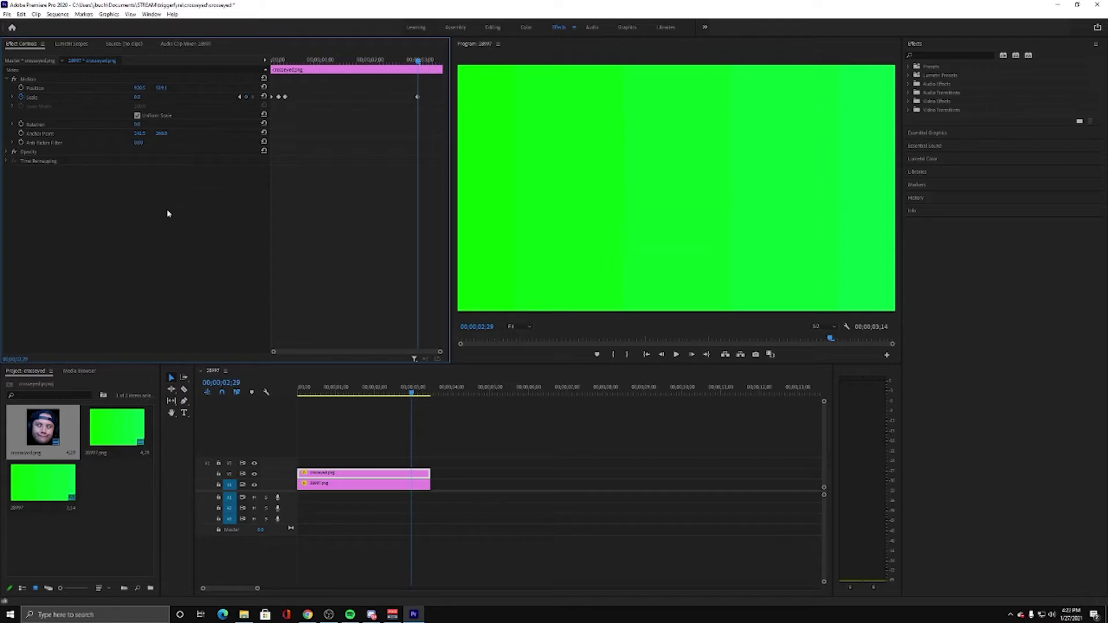
{"action": "left_click", "coordinate": [246, 97]}
{"action": "key", "text": "Right"}
{"action": "key", "text": "Right"}
{"action": "key", "text": "Right"}
{"action": "key", "text": "Right"}
{"action": "key", "text": "Right"}
{"action": "key", "text": "Right"}
{"action": "key", "text": "Right"}
{"action": "key", "text": "Right"}
{"action": "key", "text": "Right"}
{"action": "key", "text": "Right"}
{"action": "key", "text": "Right"}
{"action": "key", "text": "Right"}
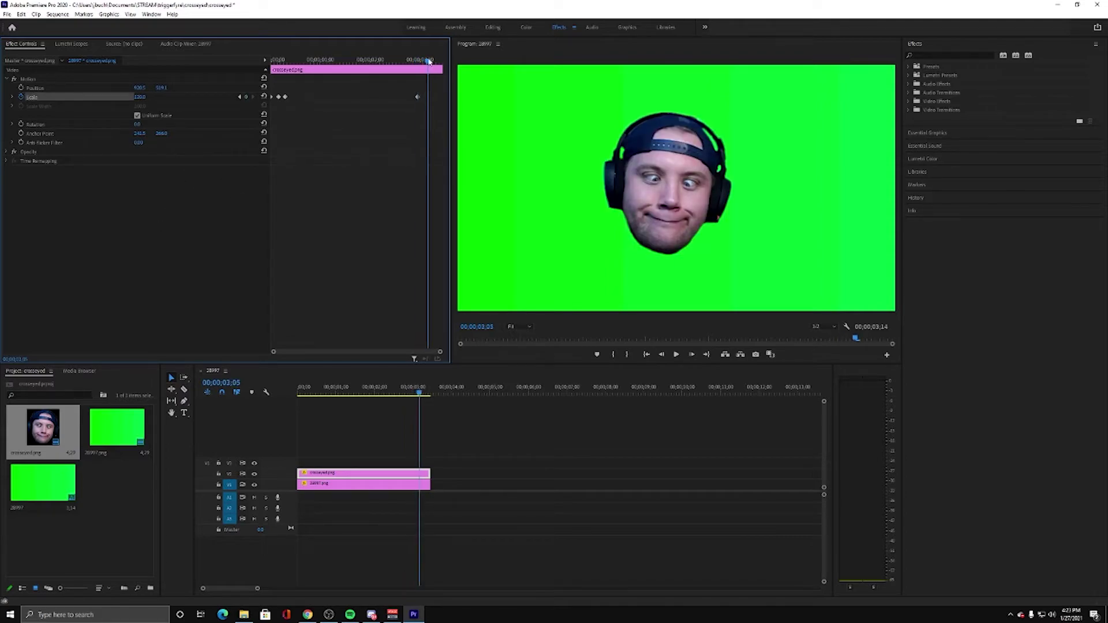
Add scale keyframes for the head's exit: 170 at 00;00;03;05 and 0 near the end of the clip.
{"action": "left_click", "coordinate": [140, 97]}
{"action": "type", "text": "170"}
{"action": "key", "text": "Return"}
{"action": "left_click", "coordinate": [139, 98]}
{"action": "type", "text": "0"}
{"action": "key", "text": "Return"}
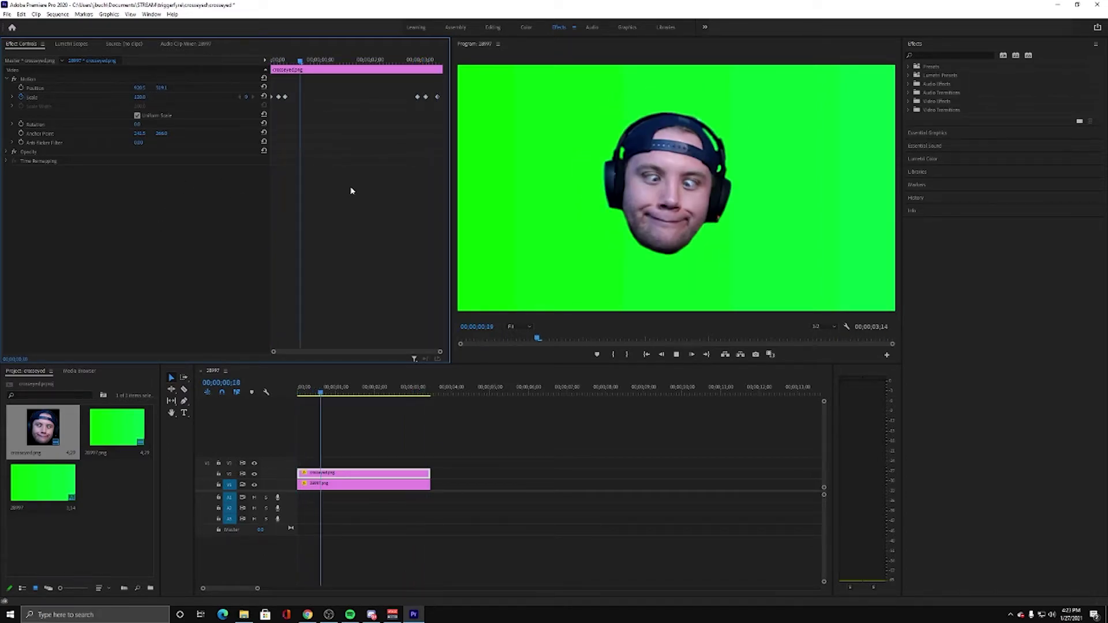
Play the finished head animation from the start with the Punchline Drum sound underneath.
{"action": "key", "text": "Right"}
{"action": "key", "text": "Right"}
{"action": "key", "text": "Right"}
{"action": "left_click_drag", "start_coordinate": [341, 60], "coordinate": [349, 61]}
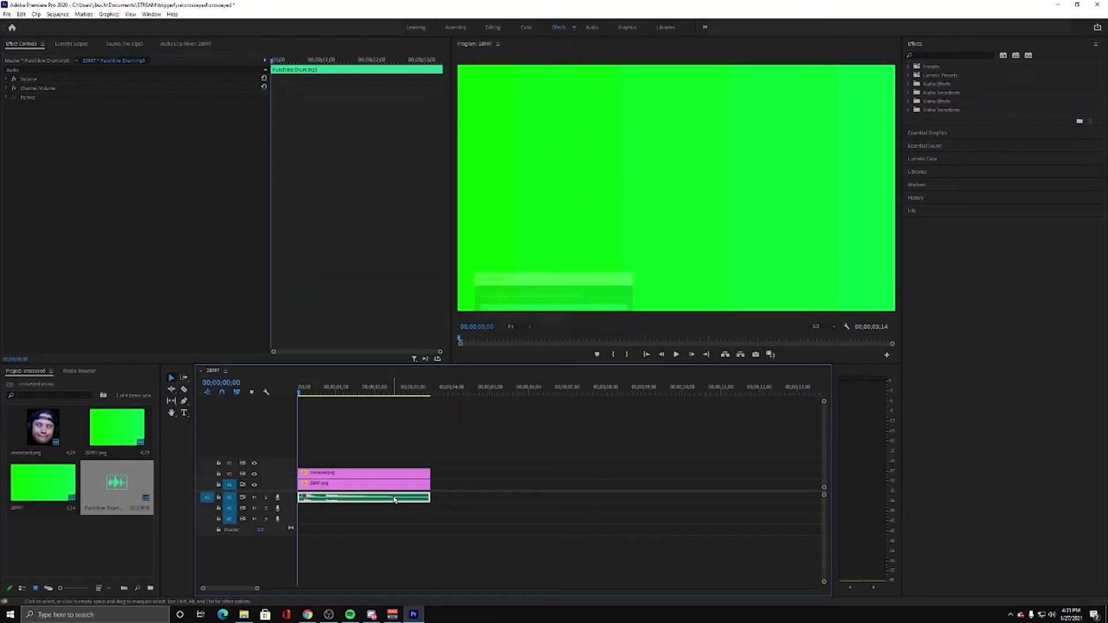
{"action": "key", "text": "space"}
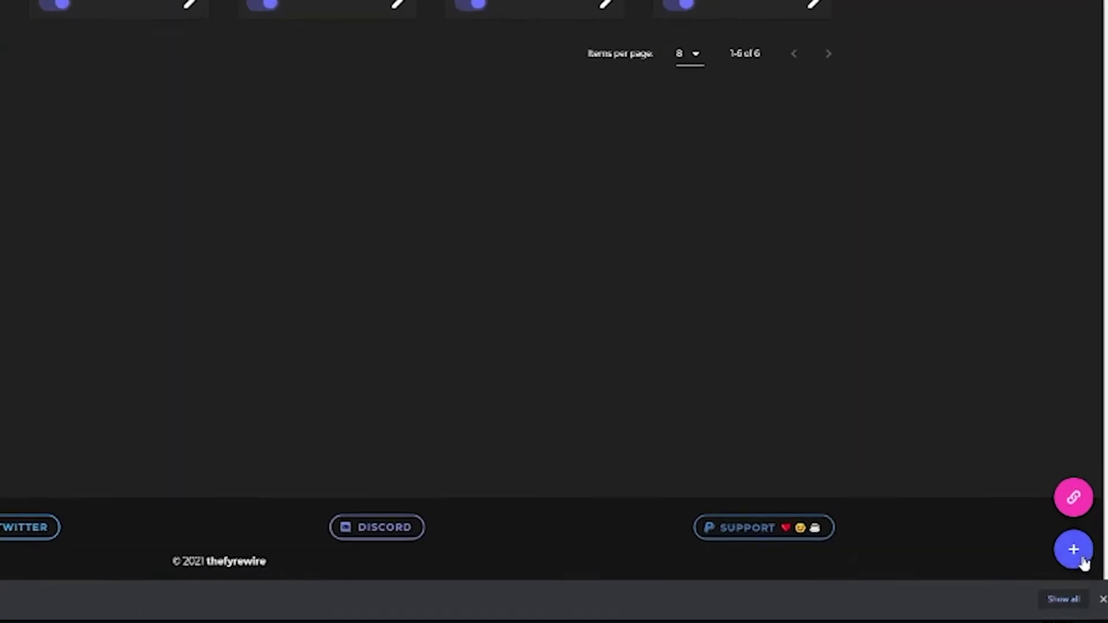
Switch to Triggerfyre and create a new video trigger with the command name "ba dum ts".
{"action": "left_click", "coordinate": [1067, 551]}
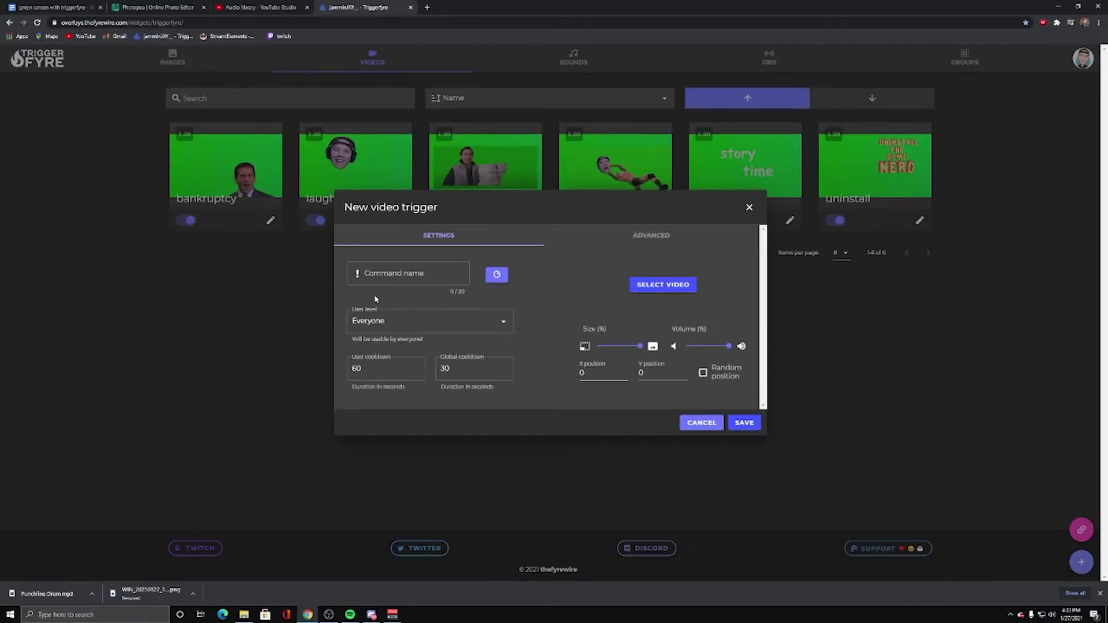
{"action": "left_click", "coordinate": [404, 281]}
{"action": "type", "text": "ba dum ts"}
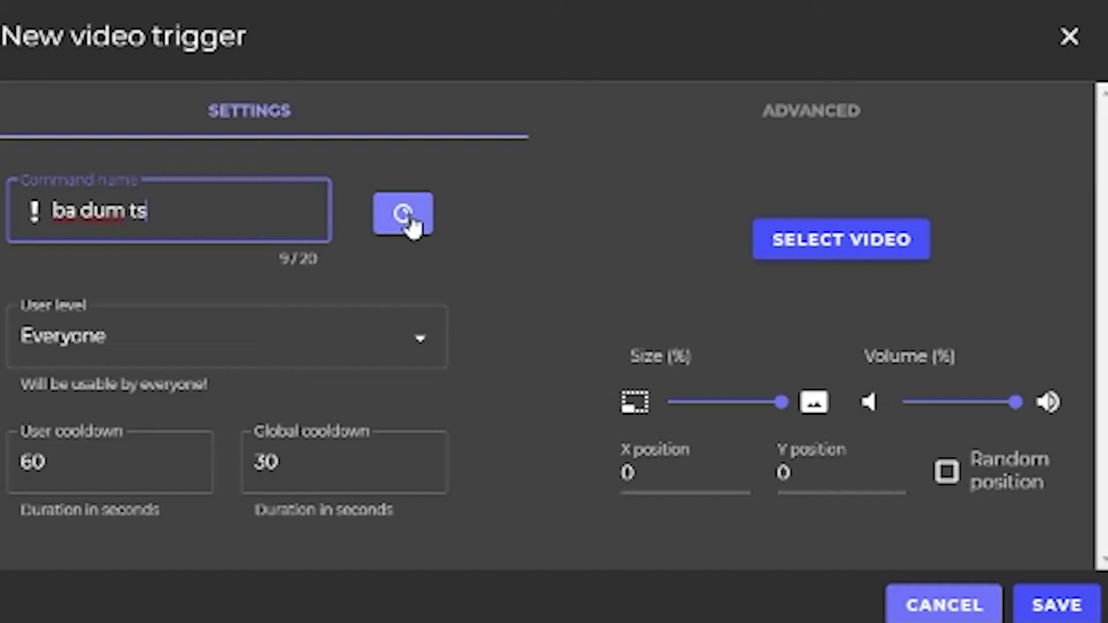
Link the trigger to the custom Twitch reward "ba dum ts", allow the command as well, and save the reward settings.
{"action": "left_click", "coordinate": [500, 277]}
{"action": "left_click", "coordinate": [516, 298]}
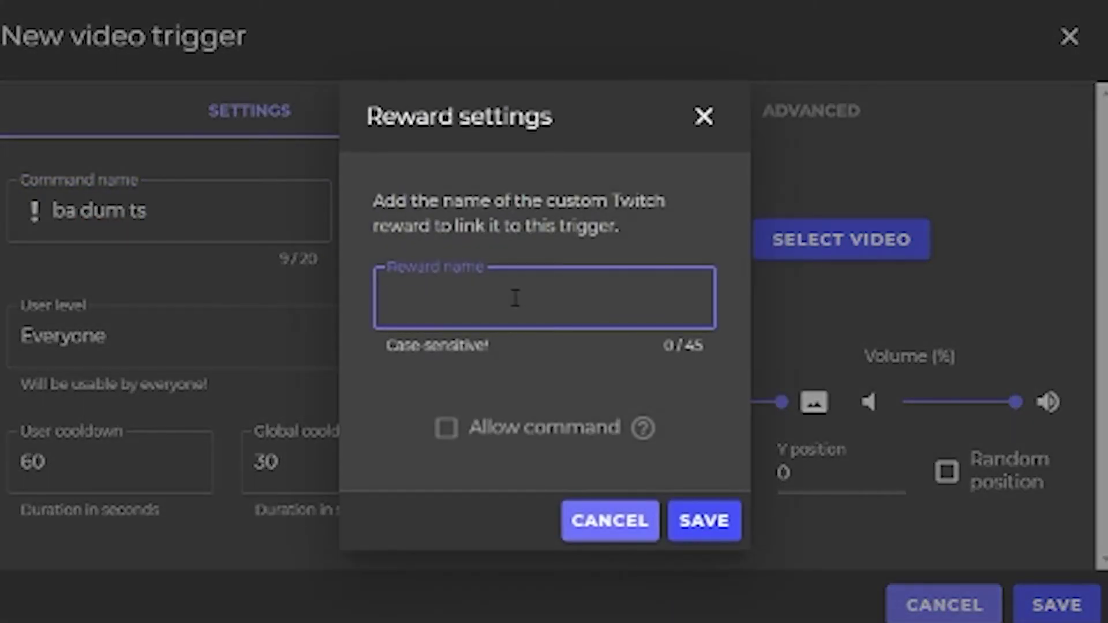
{"action": "type", "text": "n"}
{"action": "key", "text": "BackSpace"}
{"action": "type", "text": "ba dum ts"}
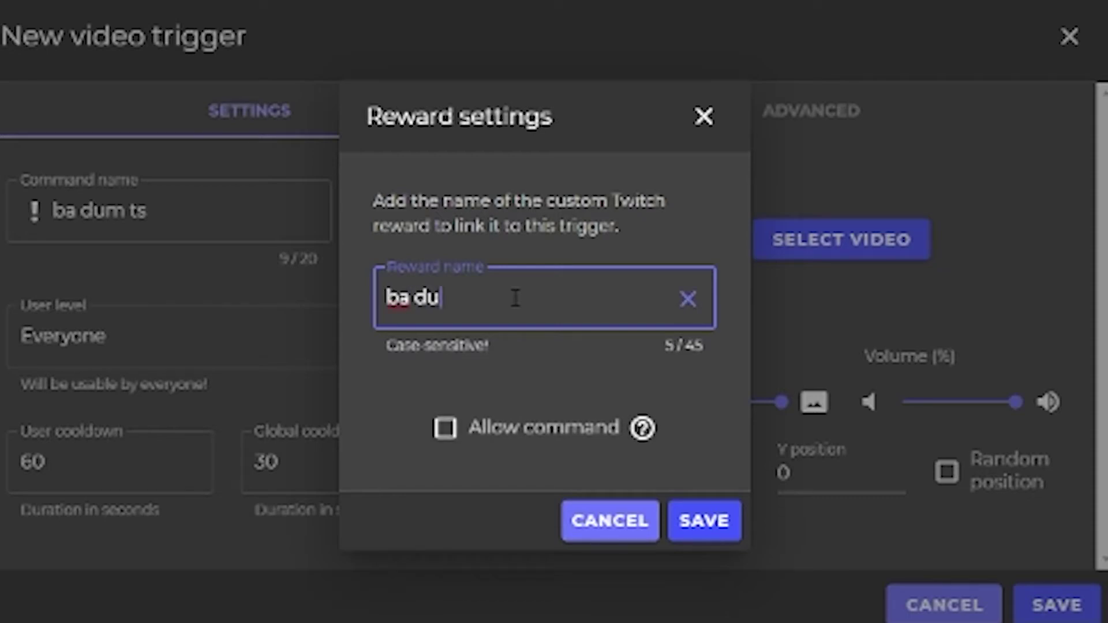
{"action": "left_click", "coordinate": [455, 434]}
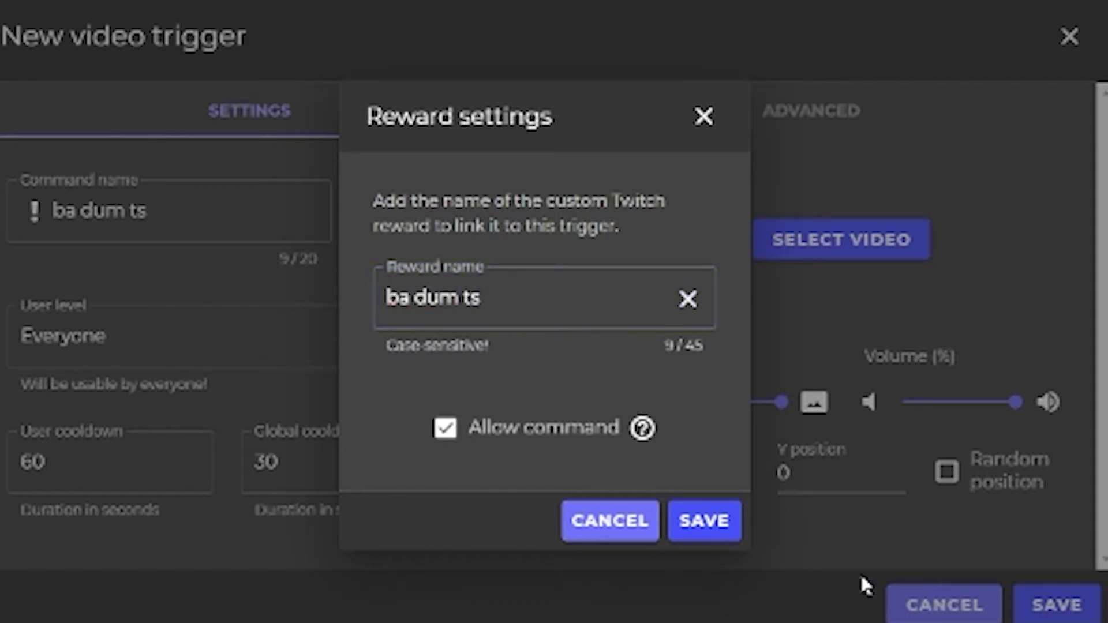
{"action": "left_click", "coordinate": [701, 525]}
Upload badumtss.mp4 as the trigger's video and save the trigger with the command name "badumts".
{"action": "left_click", "coordinate": [811, 249]}
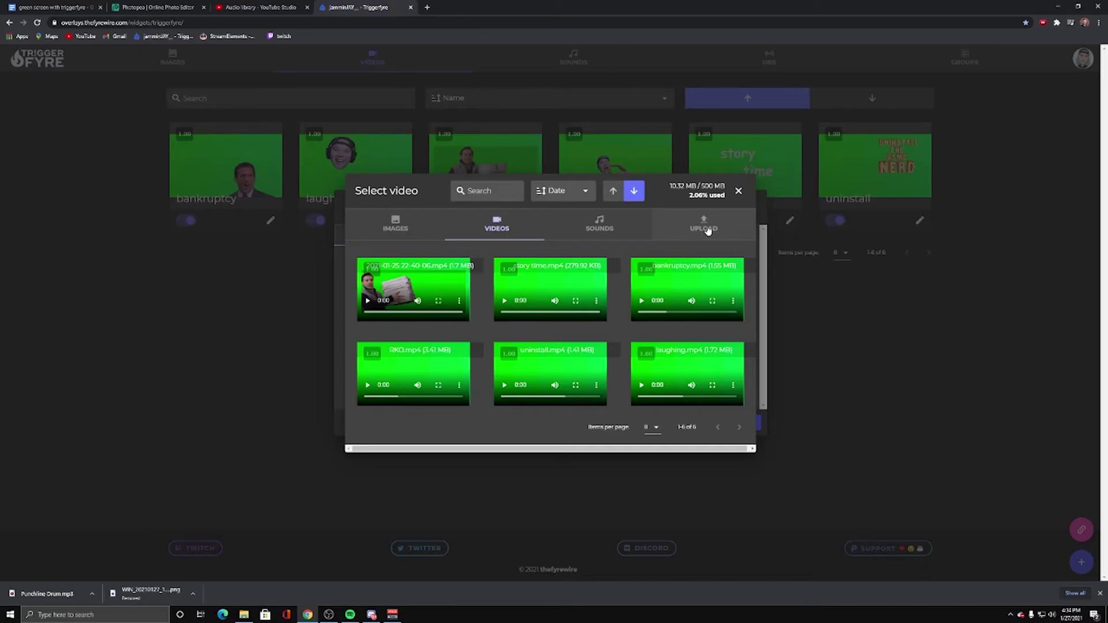
{"action": "left_click", "coordinate": [706, 230]}
{"action": "left_click", "coordinate": [563, 326]}
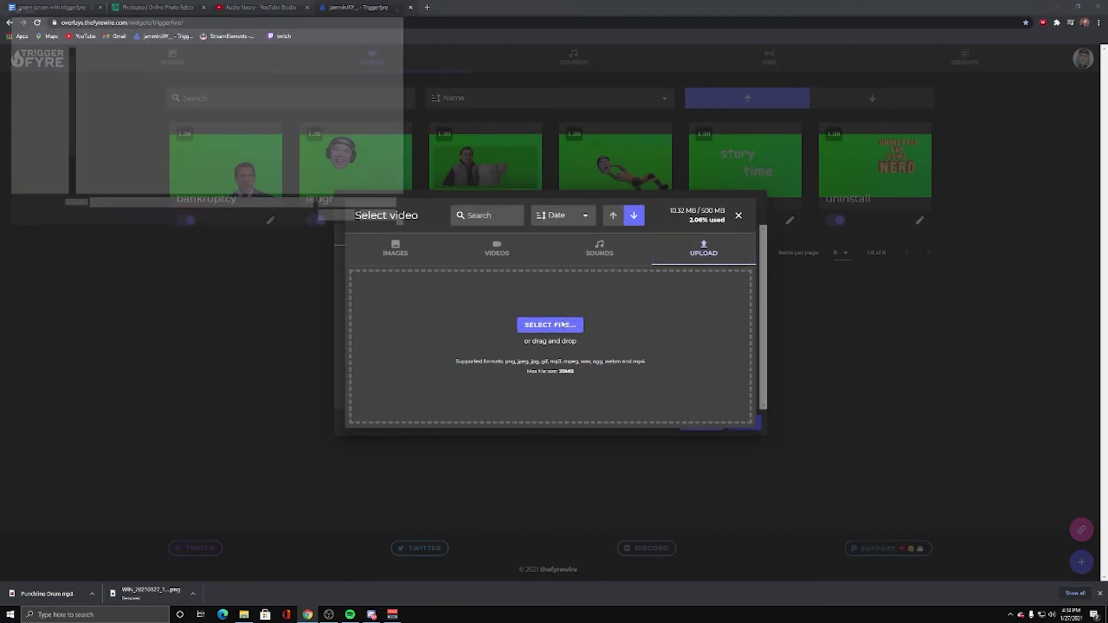
{"action": "left_click", "coordinate": [139, 22]}
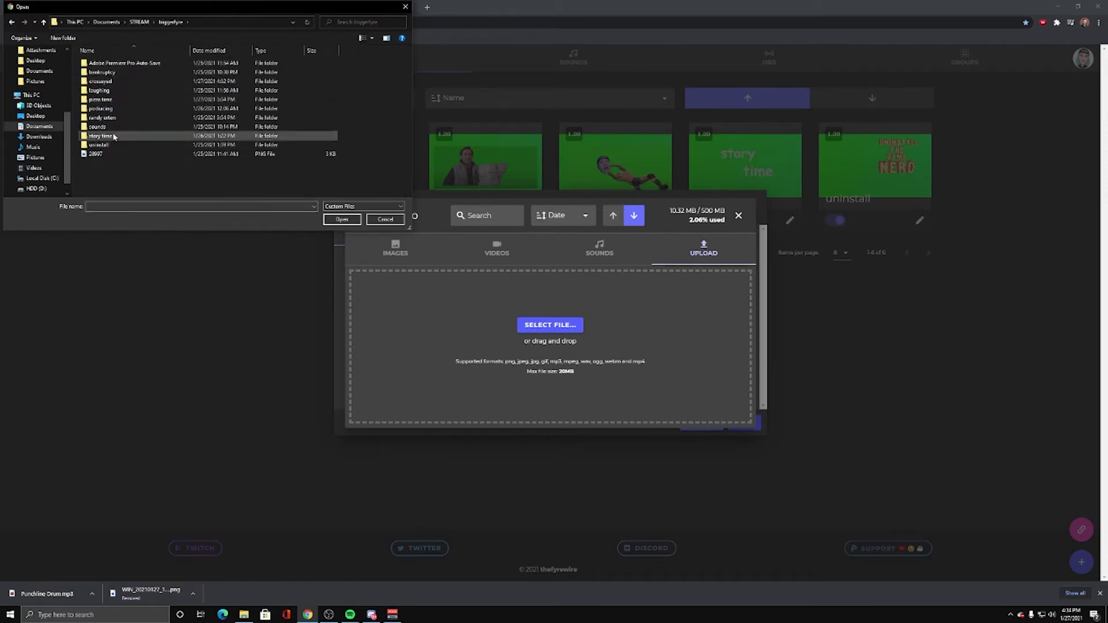
{"action": "double_click", "coordinate": [156, 129]}
{"action": "double_click", "coordinate": [199, 81]}
{"action": "left_click", "coordinate": [408, 248]}
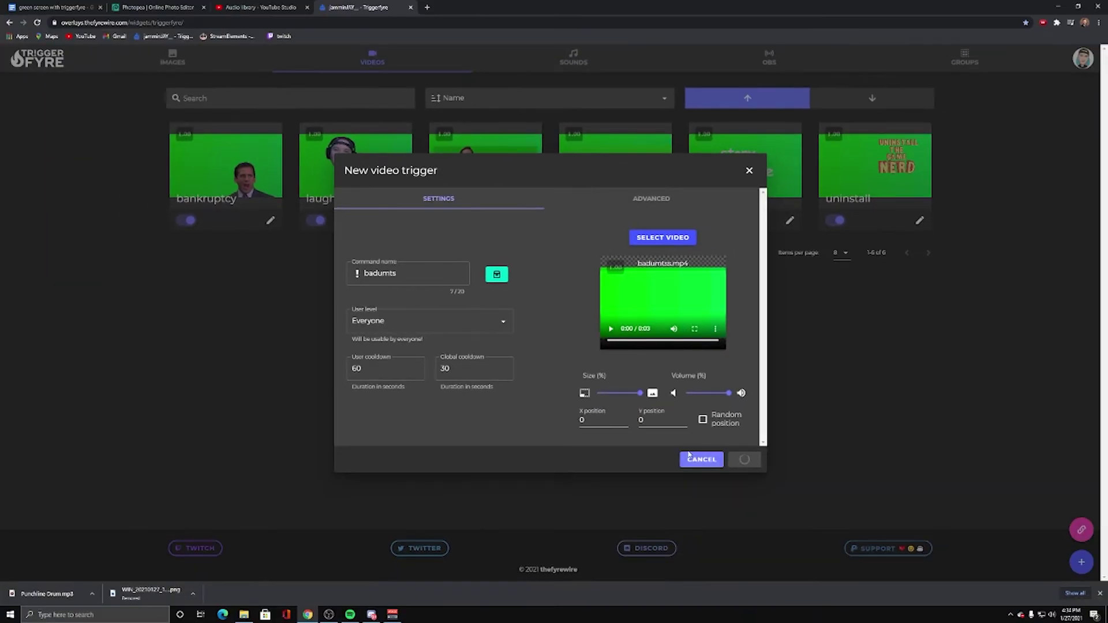
{"action": "left_click", "coordinate": [896, 578]}
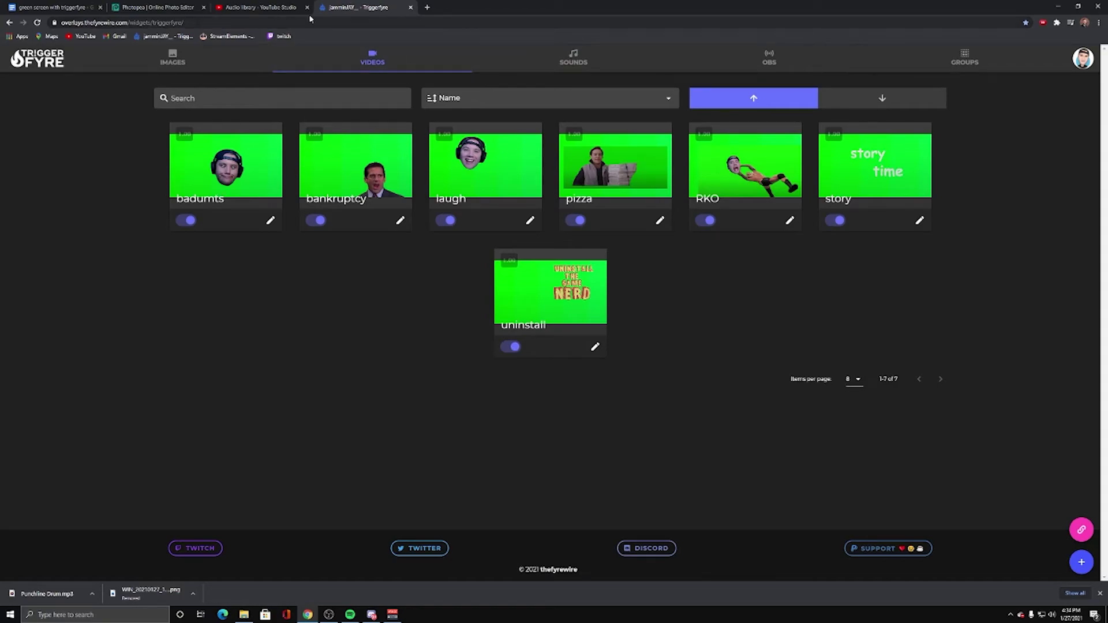
Go to the Twitch channel rewards and set up a custom reward named "ba dum ts" with a cost of 200.
{"action": "left_click", "coordinate": [428, 7]}
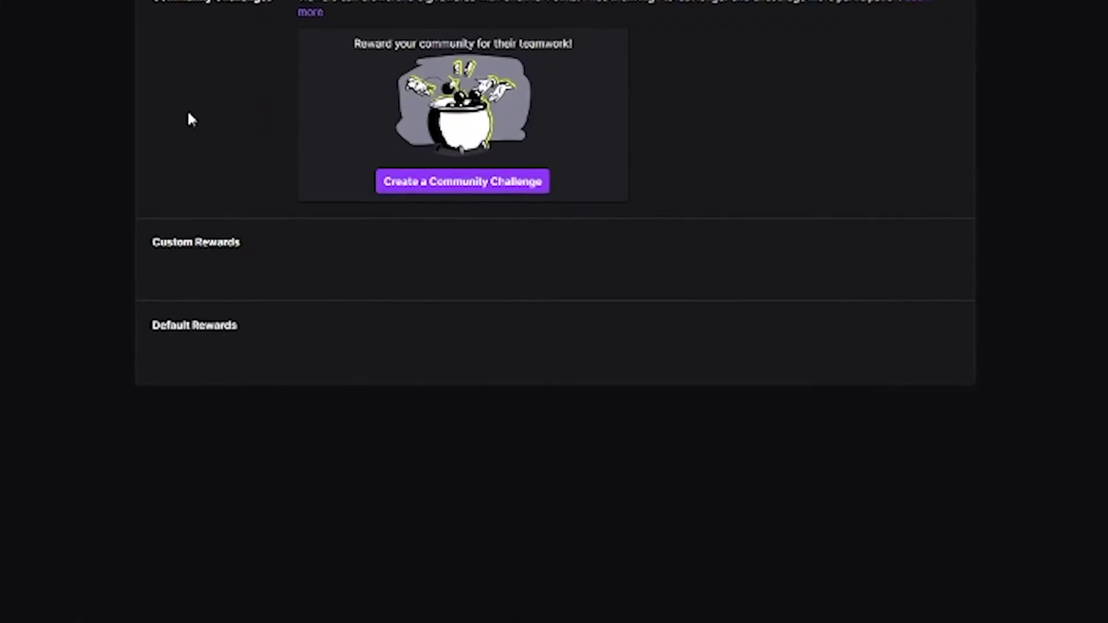
{"action": "scroll", "coordinate": [554, 346], "scroll_direction": "down", "scroll_amount": 4}
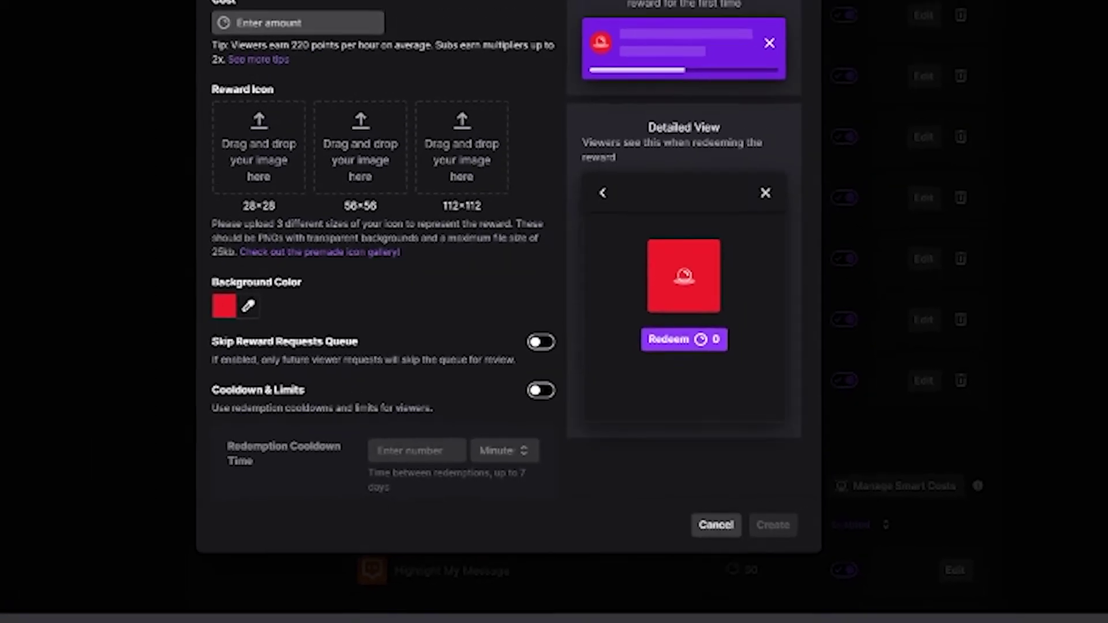
{"action": "type", "text": "ba dum ts"}
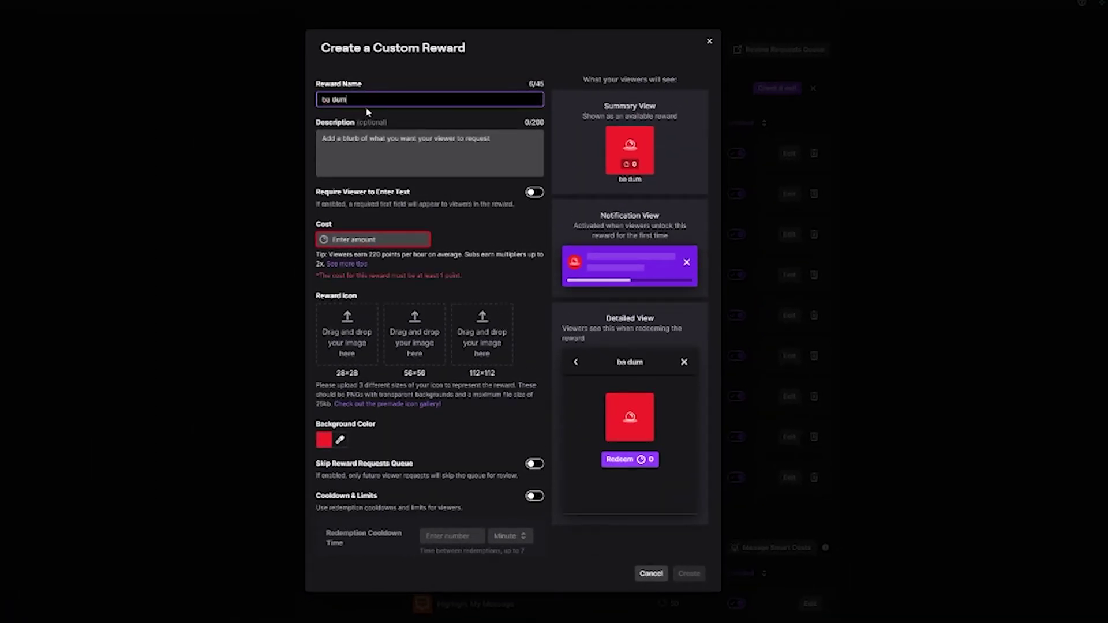
{"action": "left_click", "coordinate": [376, 239]}
{"action": "type", "text": "200"}
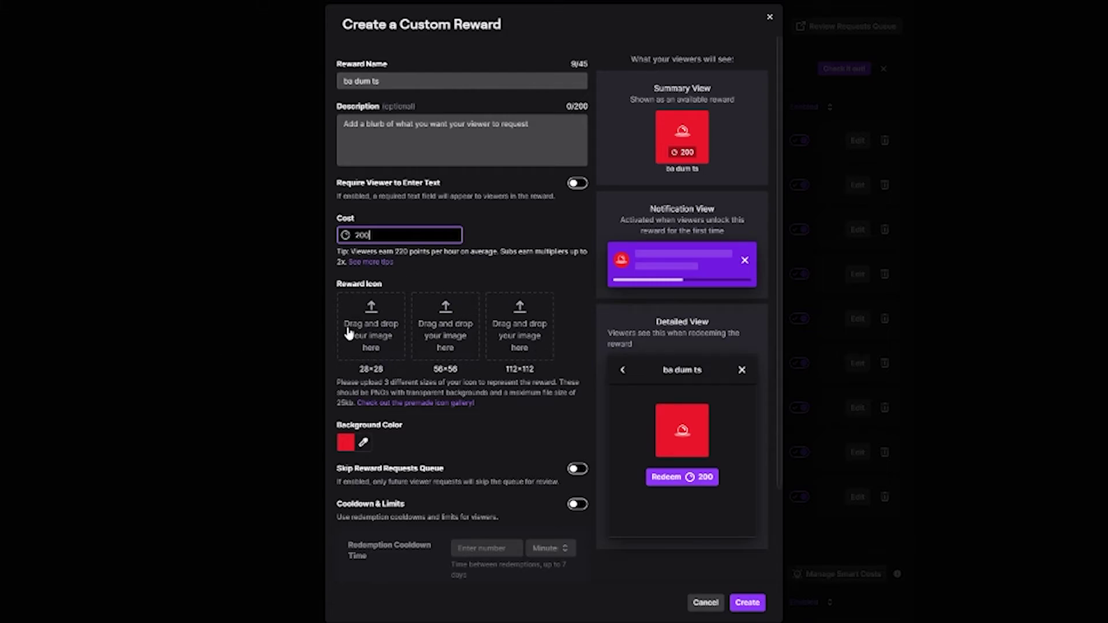
Enable Cooldown & Limits with a redemption cooldown of 1 minute and create the reward.
{"action": "scroll", "coordinate": [479, 358], "scroll_direction": "down", "scroll_amount": 2}
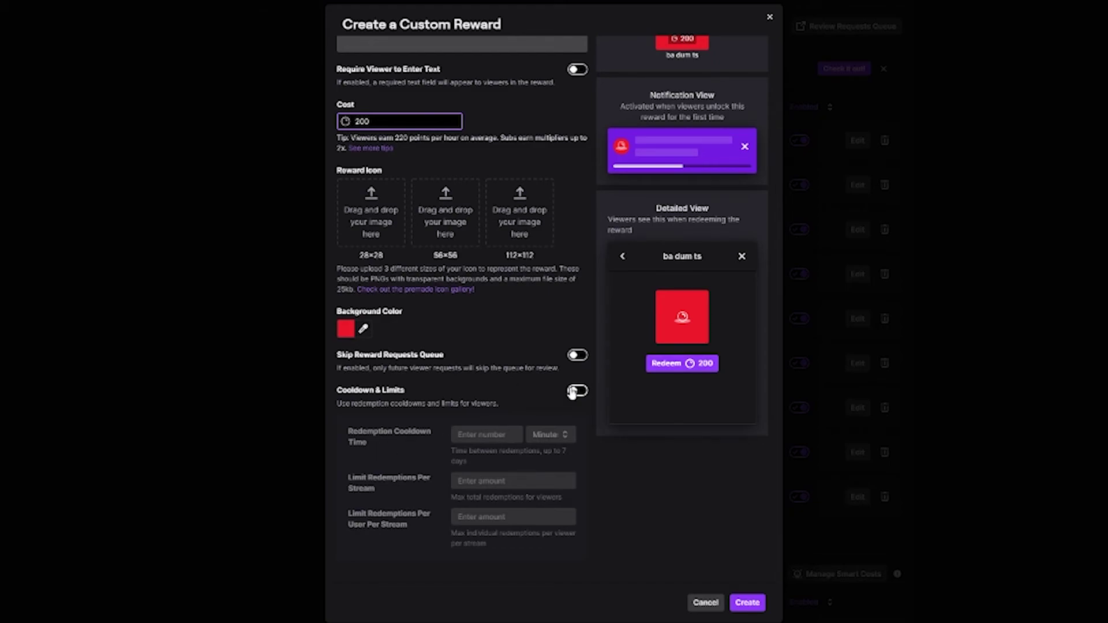
{"action": "left_click", "coordinate": [567, 400]}
{"action": "left_click", "coordinate": [575, 393]}
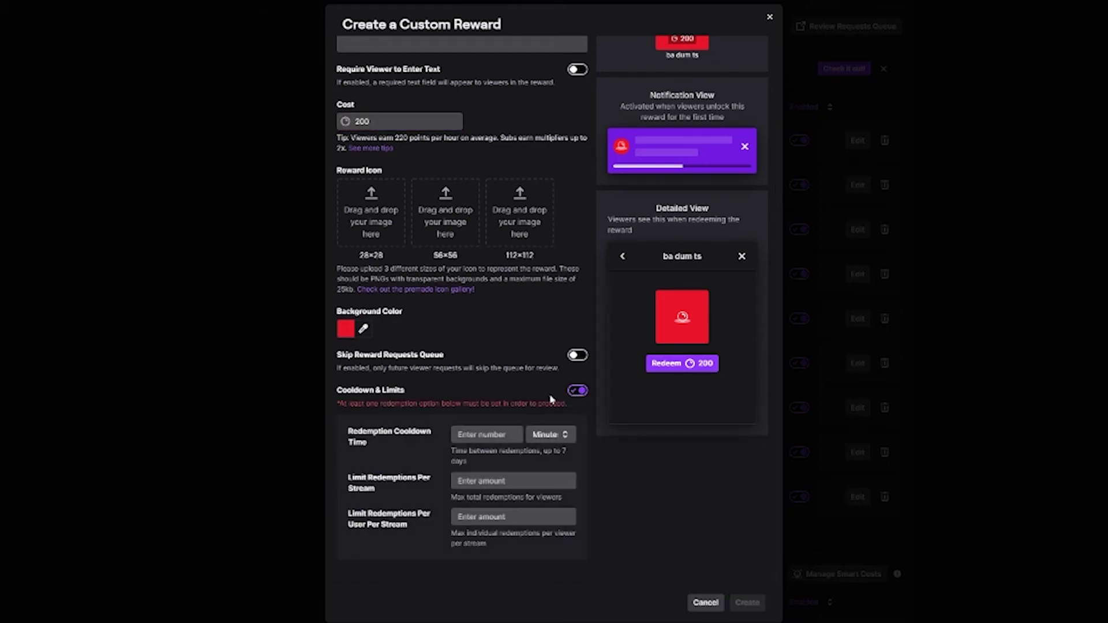
{"action": "left_click", "coordinate": [516, 437]}
{"action": "type", "text": "1"}
{"action": "left_click", "coordinate": [747, 603]}
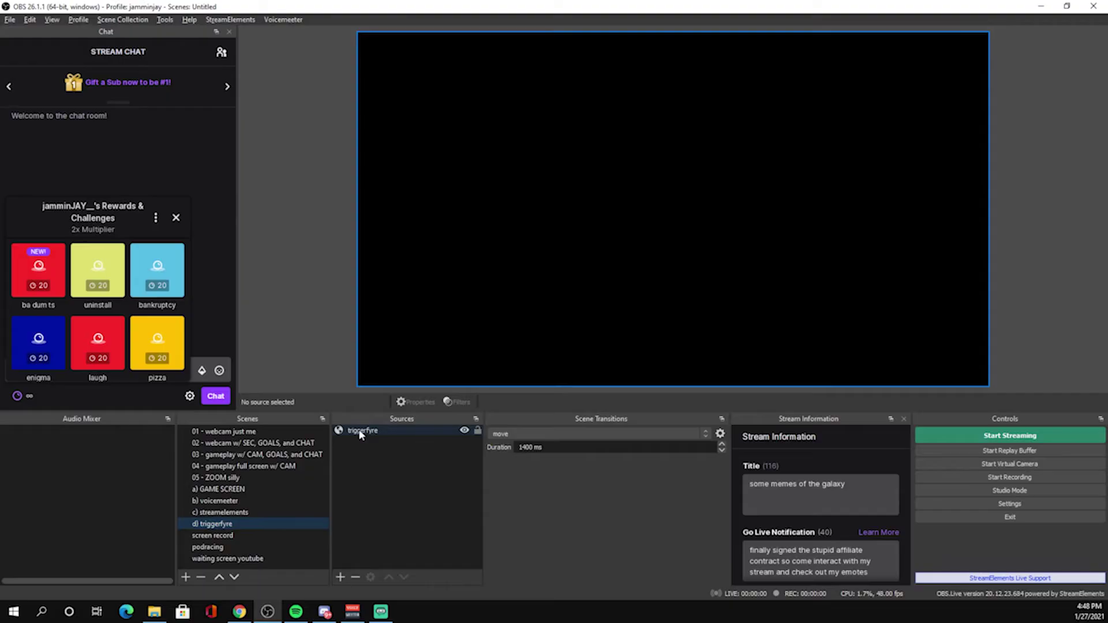
Switch to OBS and review how a Browser source is added for triggerfyre, including its URL, width and height settings.
{"action": "left_click", "coordinate": [359, 432]}
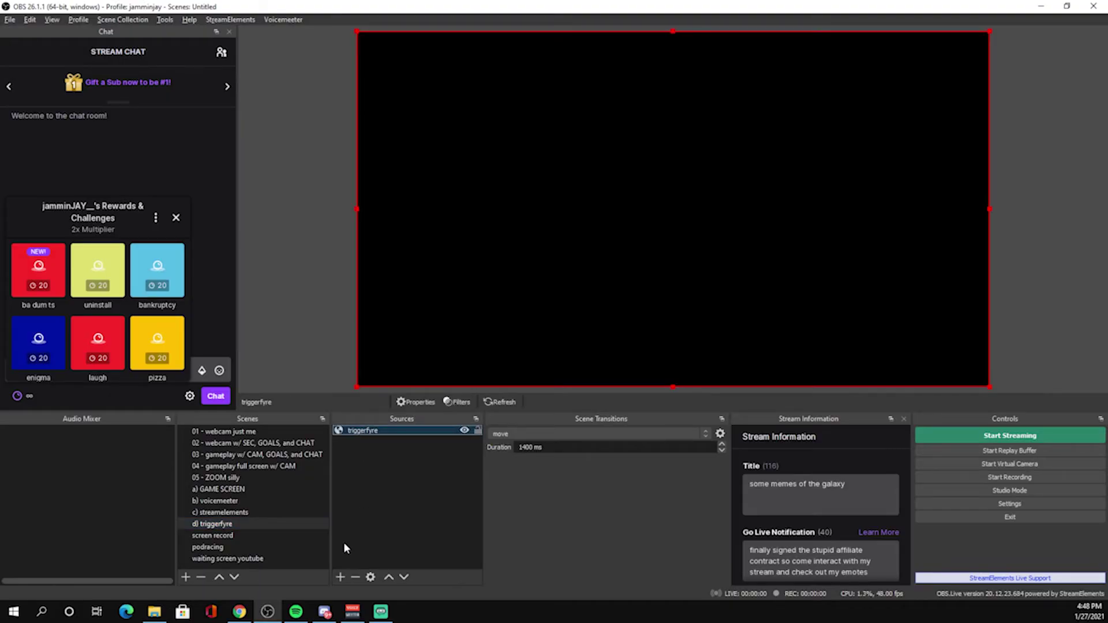
{"action": "left_click", "coordinate": [340, 578]}
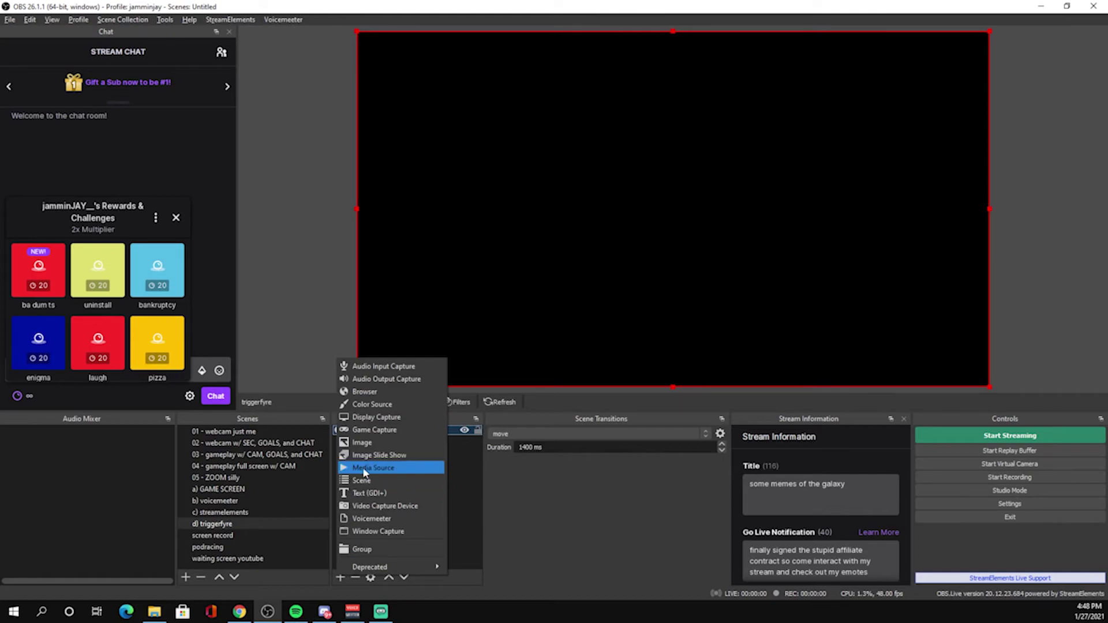
{"action": "left_click", "coordinate": [354, 393]}
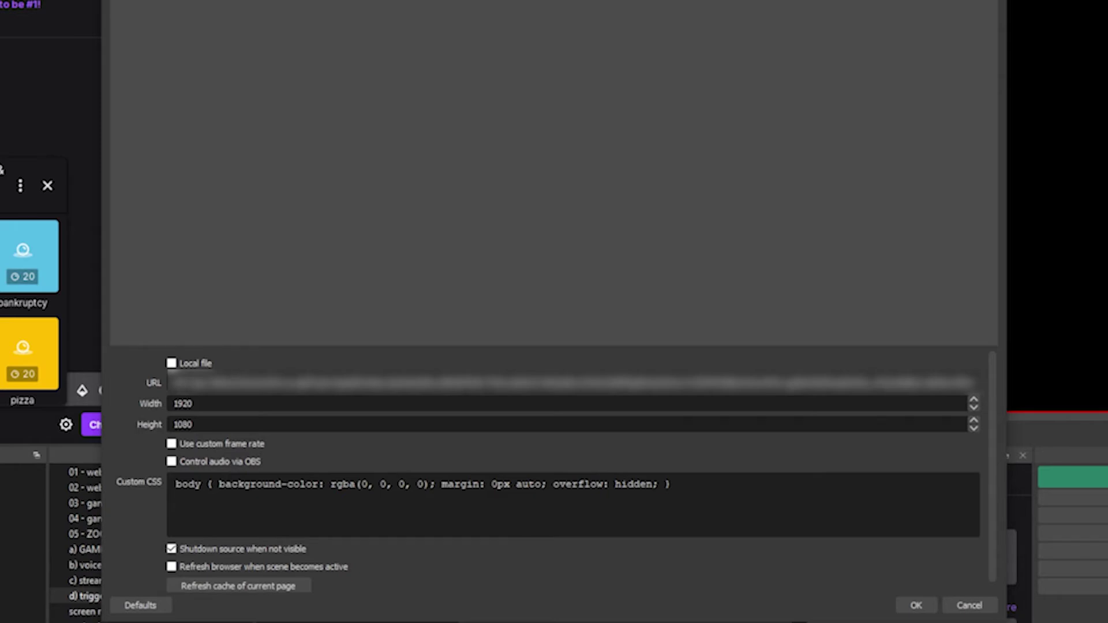
{"action": "right_click", "coordinate": [294, 481]}
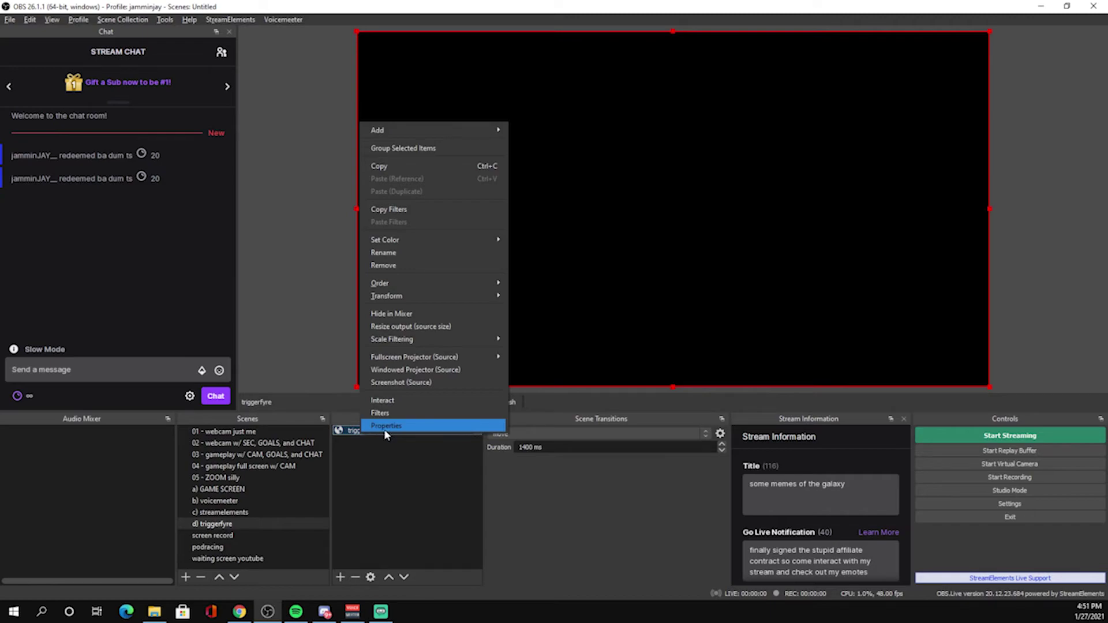
{"action": "left_click", "coordinate": [355, 457]}
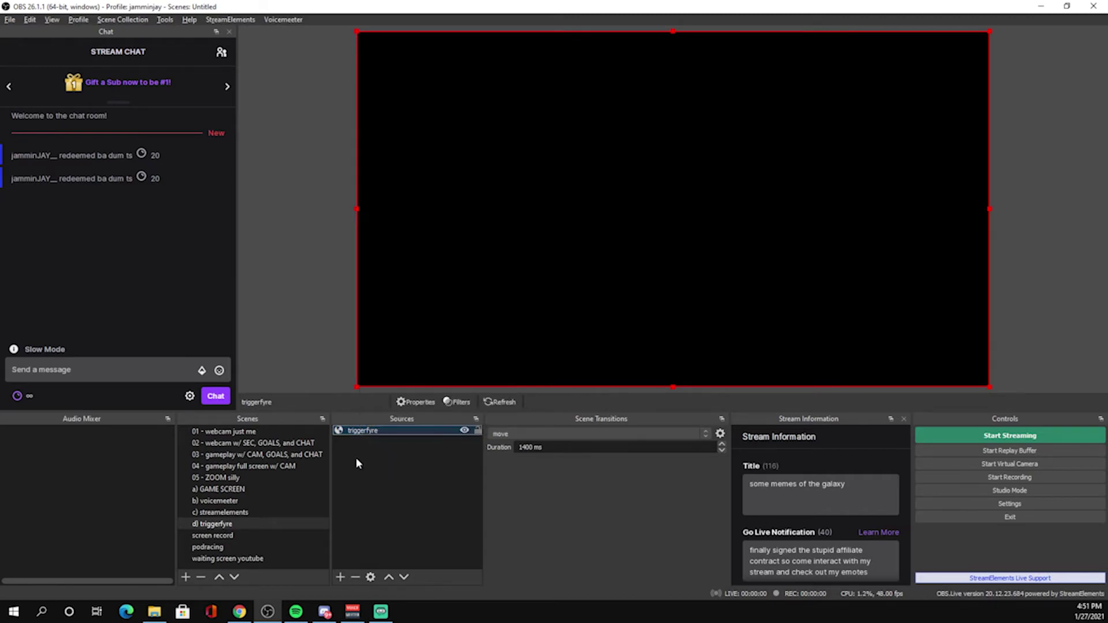
Examine the triggerfyre source's Chroma Key filter, its similarity setting and the effect filters that can be added.
{"action": "right_click", "coordinate": [361, 435]}
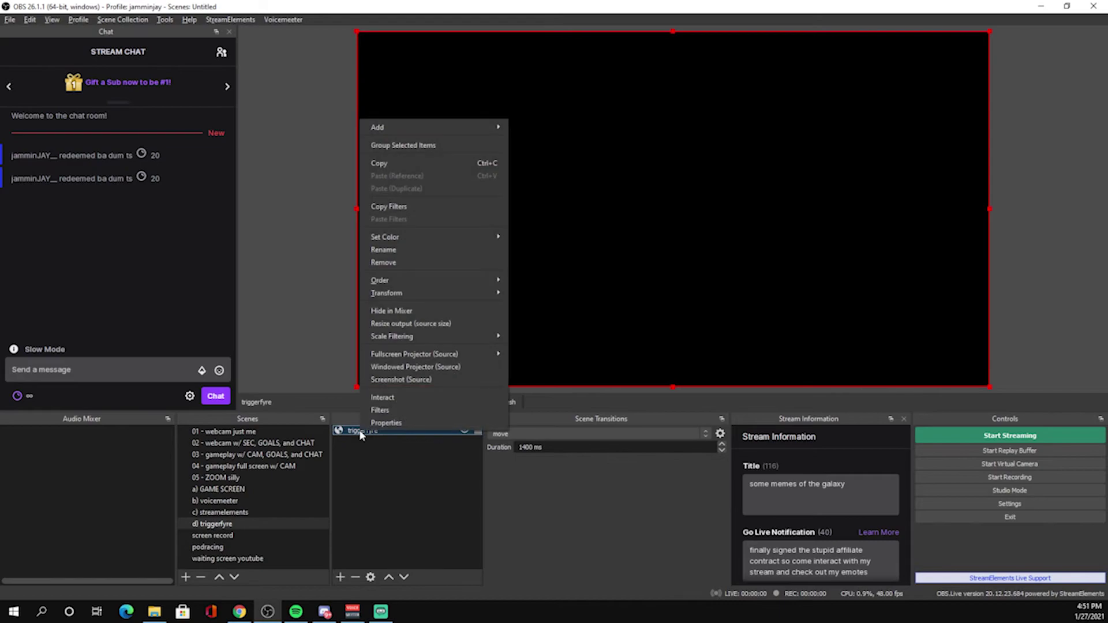
{"action": "left_click", "coordinate": [380, 420]}
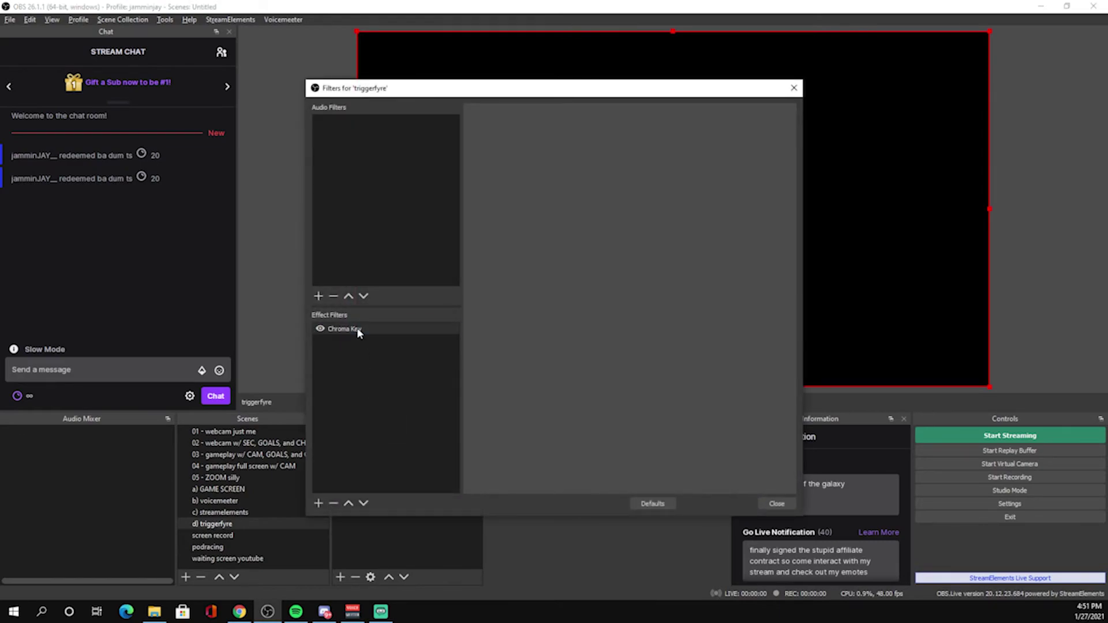
{"action": "left_click", "coordinate": [357, 330]}
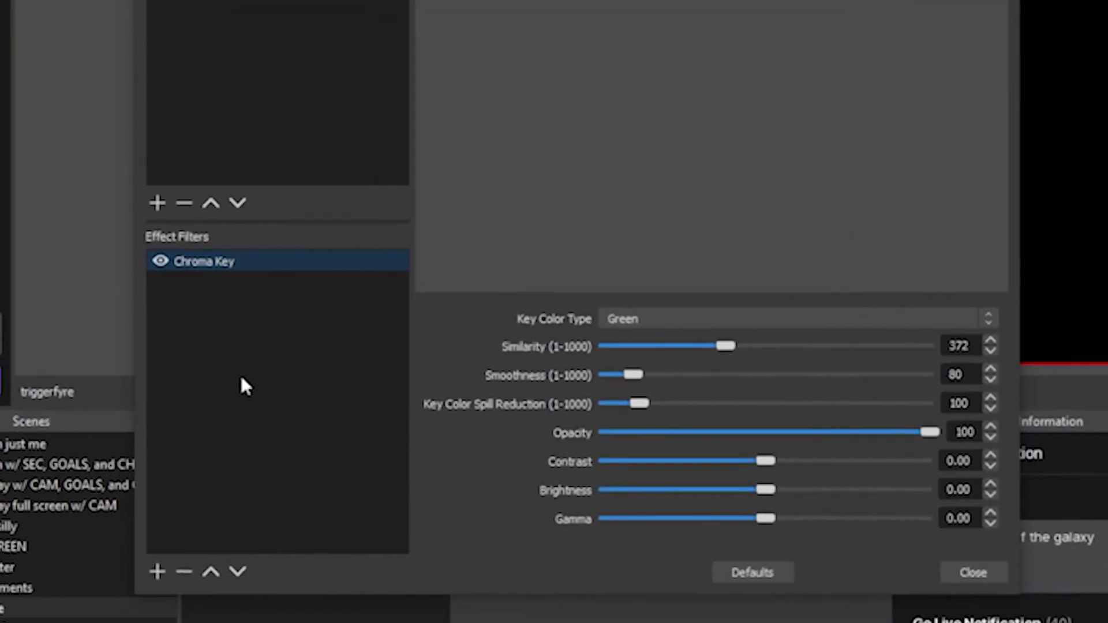
{"action": "left_click", "coordinate": [171, 523]}
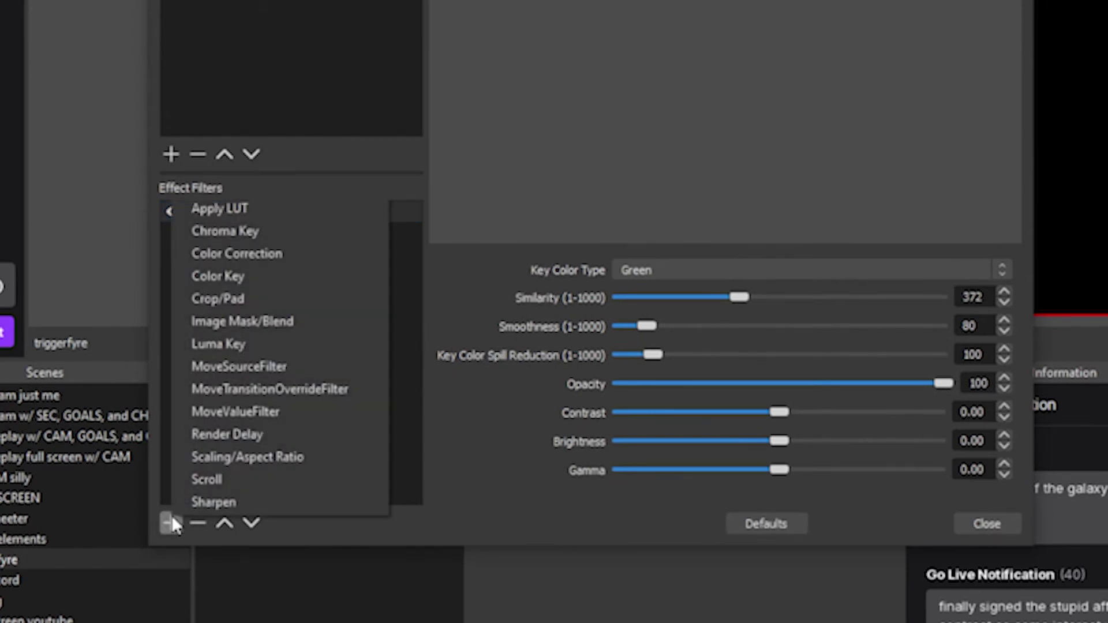
{"action": "left_click", "coordinate": [409, 288]}
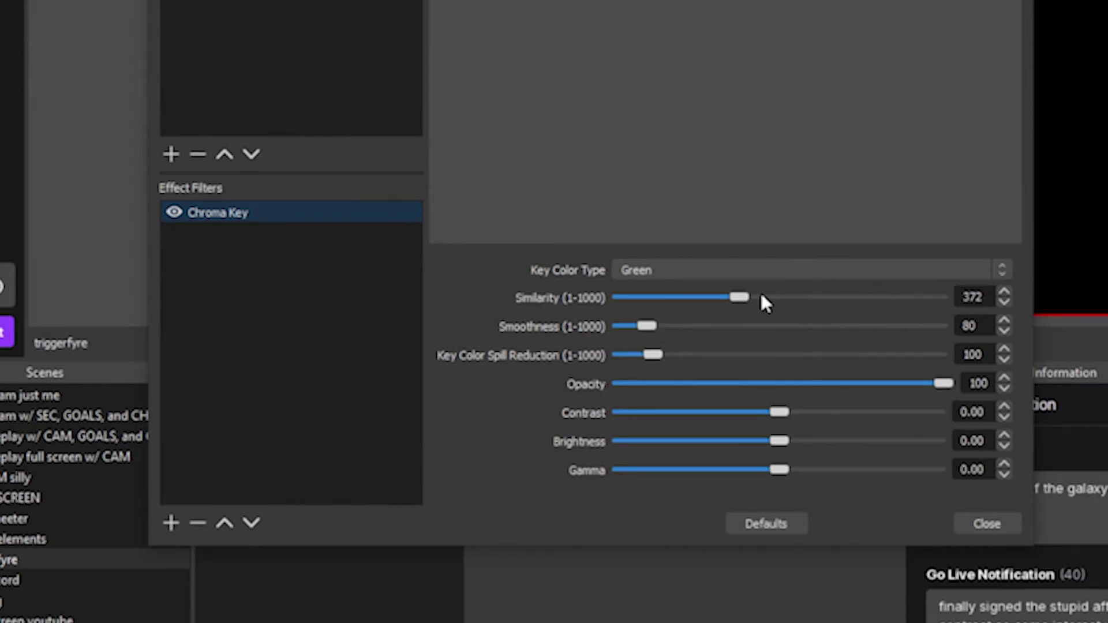
{"action": "left_click_drag", "start_coordinate": [749, 299], "coordinate": [914, 319]}
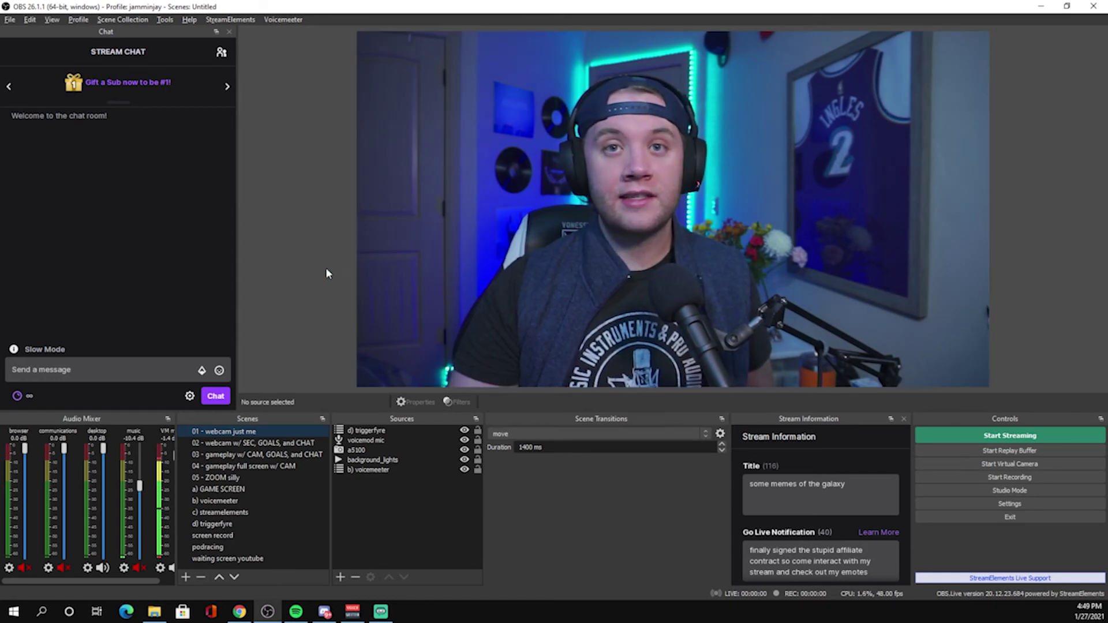
Redeem the "ba dum ts" reward from the stream chat to test the trigger over the webcam scene.
{"action": "left_click", "coordinate": [29, 399]}
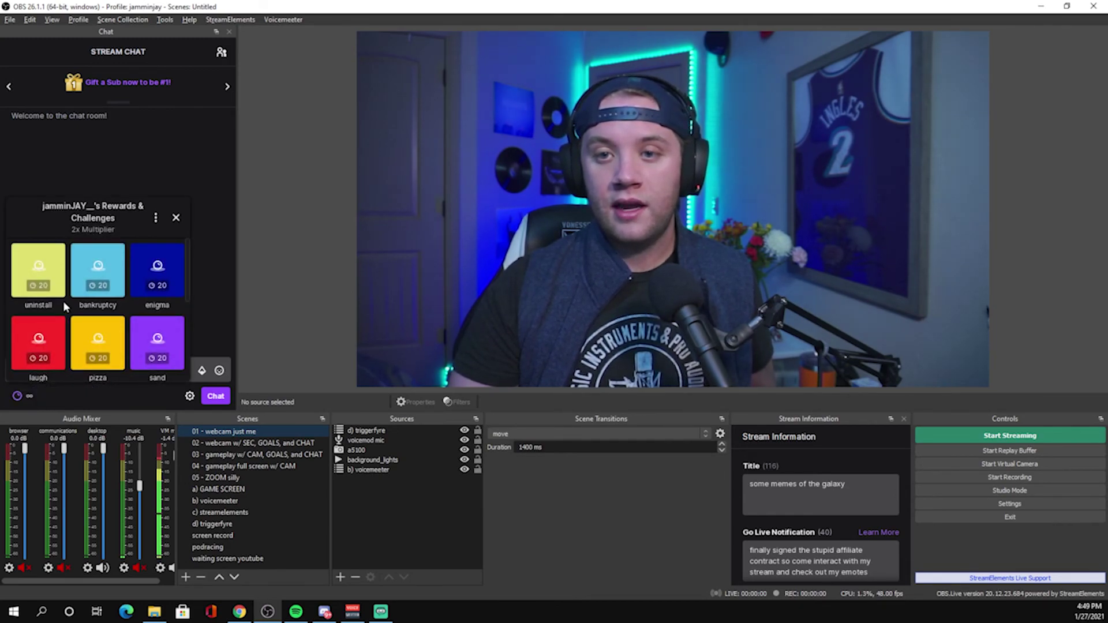
{"action": "scroll", "coordinate": [64, 300], "scroll_direction": "down", "scroll_amount": 1}
{"action": "scroll", "coordinate": [65, 307], "scroll_direction": "down", "scroll_amount": 1}
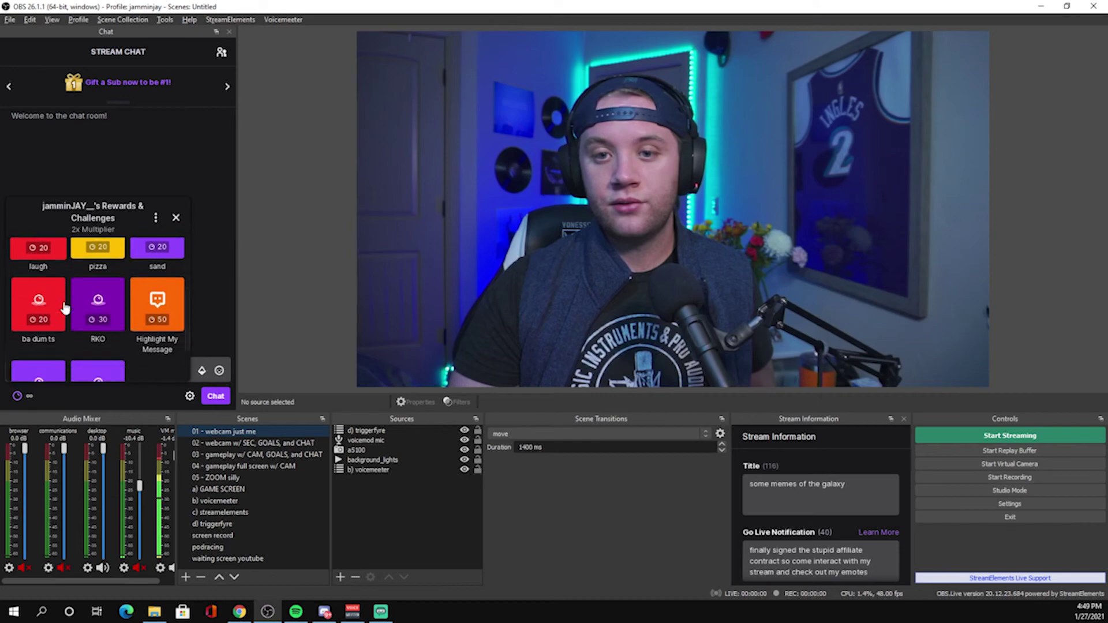
{"action": "left_click", "coordinate": [52, 311]}
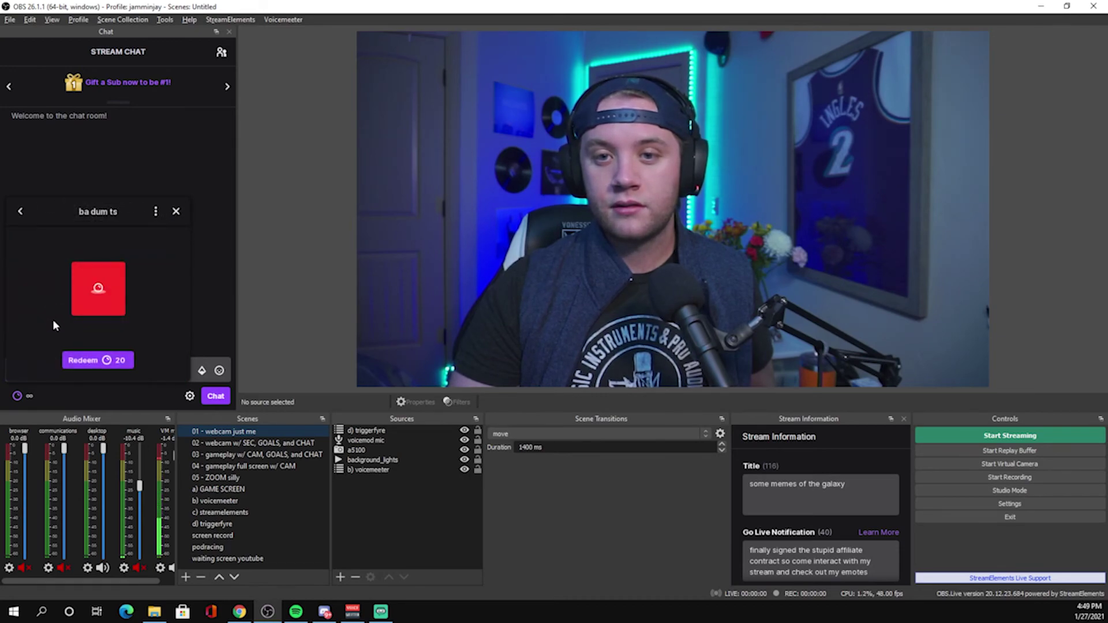
{"action": "left_click", "coordinate": [78, 361]}
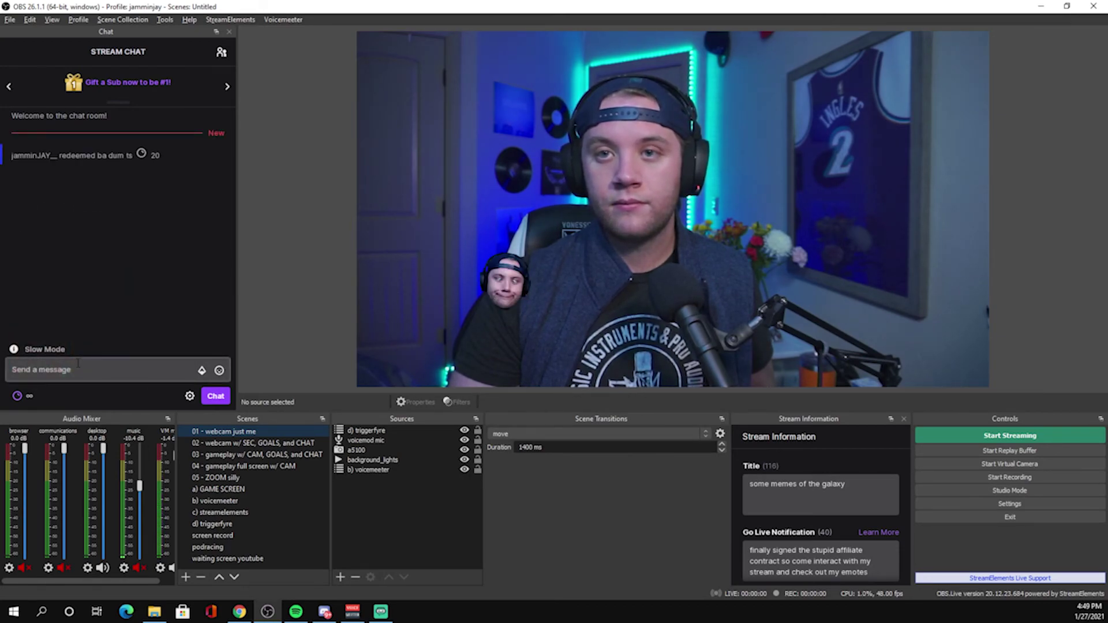